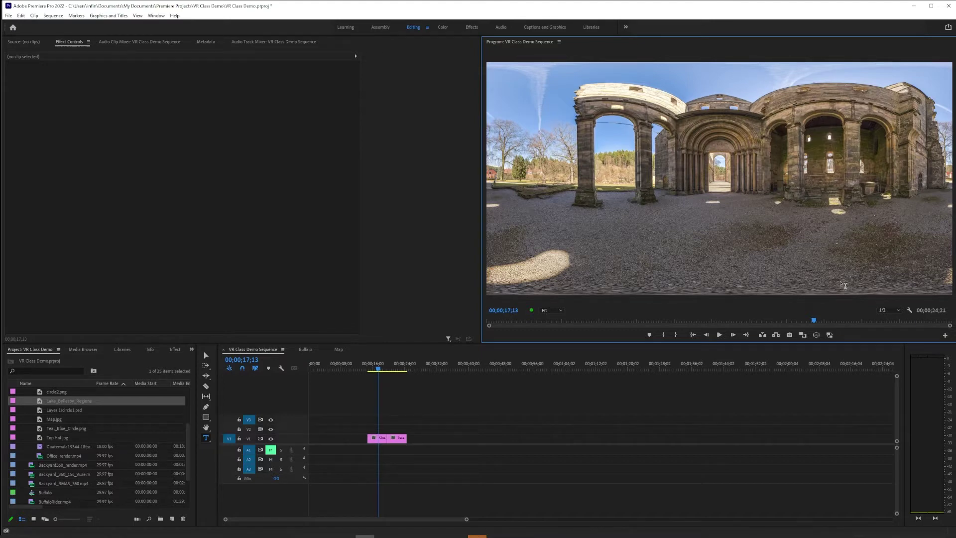
Step: Enable the VR video display in the program preview and look around the ruins panorama, ending at the central archway
{"action": "left_click", "coordinate": [816, 335]}
{"action": "left_click_drag", "start_coordinate": [753, 79], "coordinate": [779, 124]}
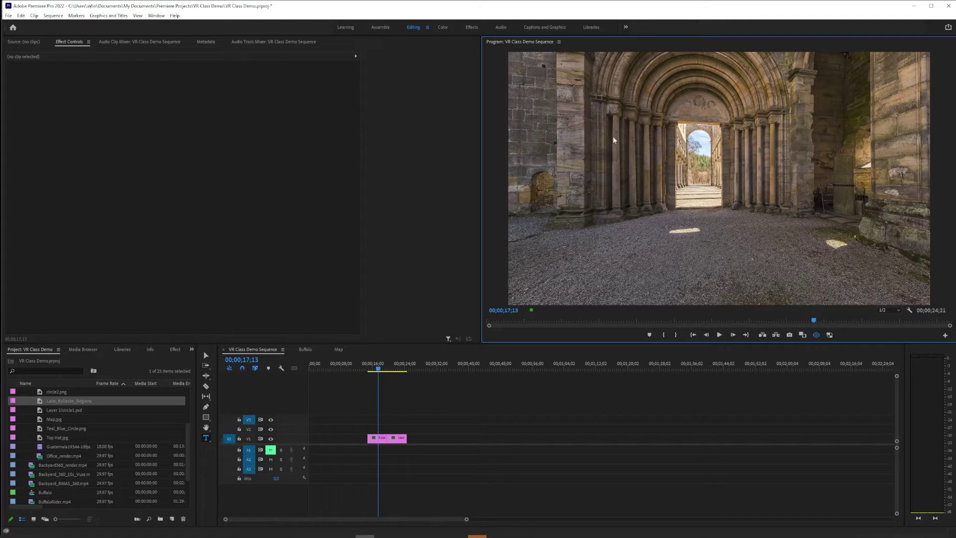
{"action": "left_click_drag", "start_coordinate": [614, 141], "coordinate": [728, 233]}
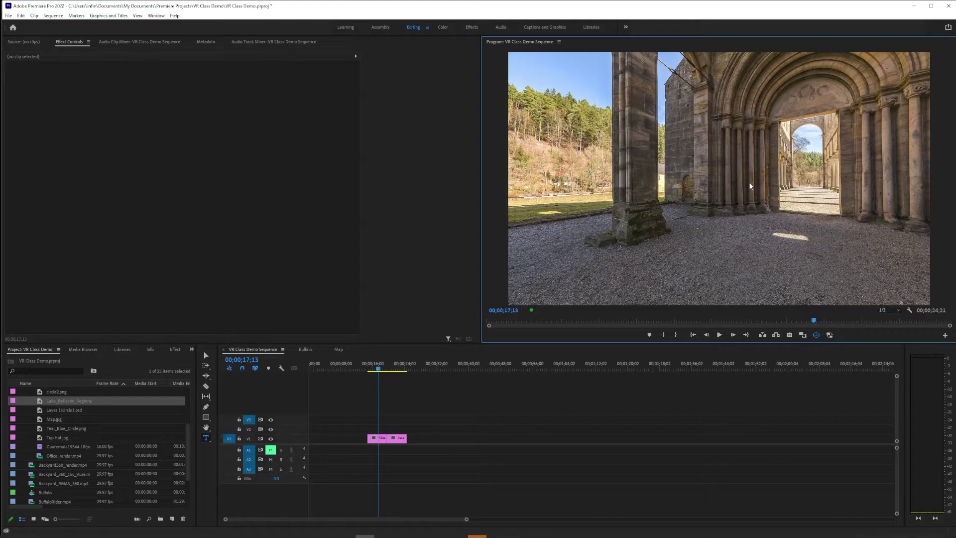
{"action": "left_click_drag", "start_coordinate": [647, 157], "coordinate": [778, 144]}
{"action": "left_click_drag", "start_coordinate": [719, 137], "coordinate": [760, 148]}
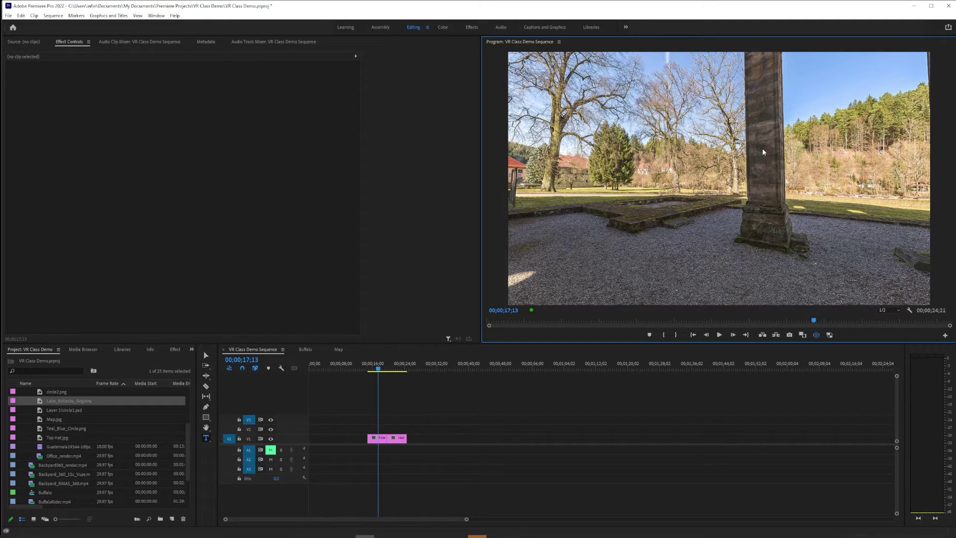
{"action": "left_click_drag", "start_coordinate": [773, 149], "coordinate": [658, 132]}
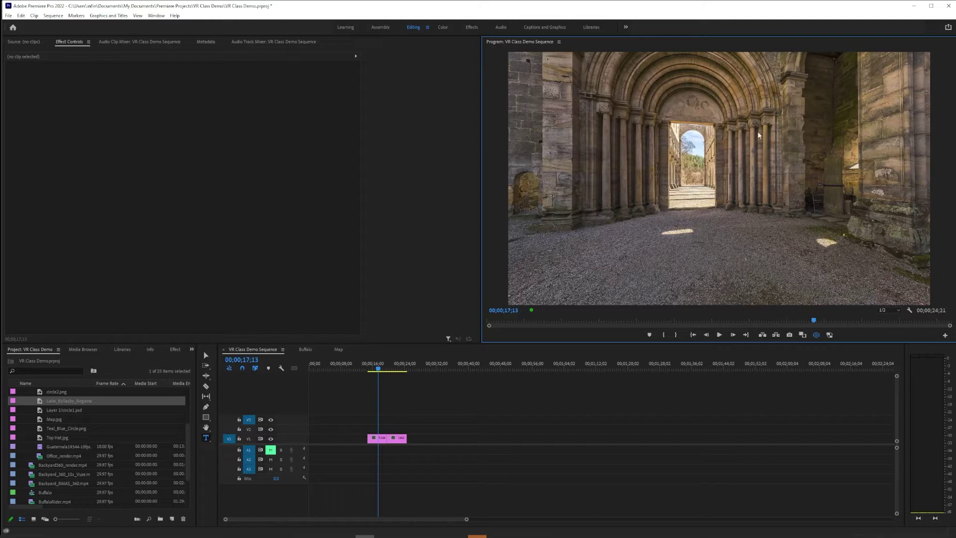
{"action": "left_click_drag", "start_coordinate": [671, 87], "coordinate": [812, 116]}
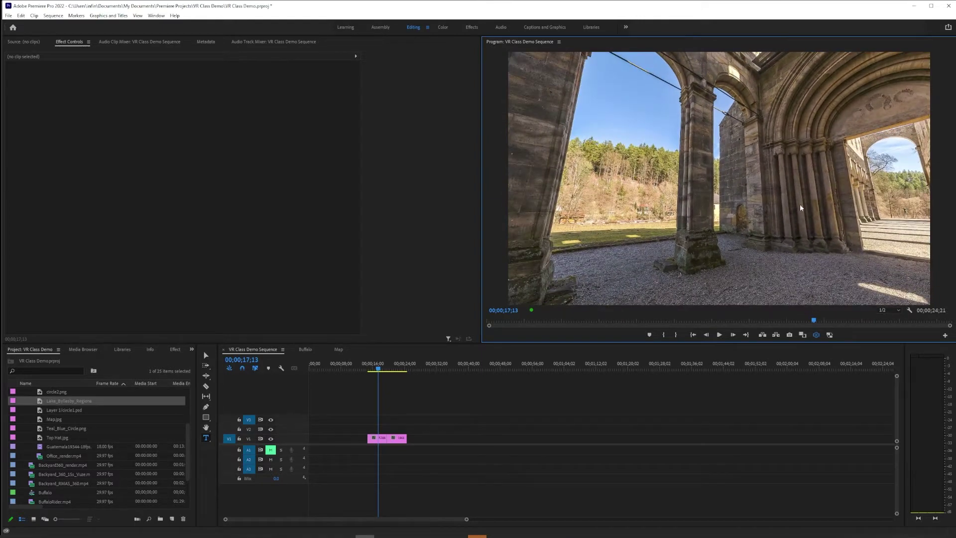
{"action": "left_click_drag", "start_coordinate": [845, 95], "coordinate": [788, 148]}
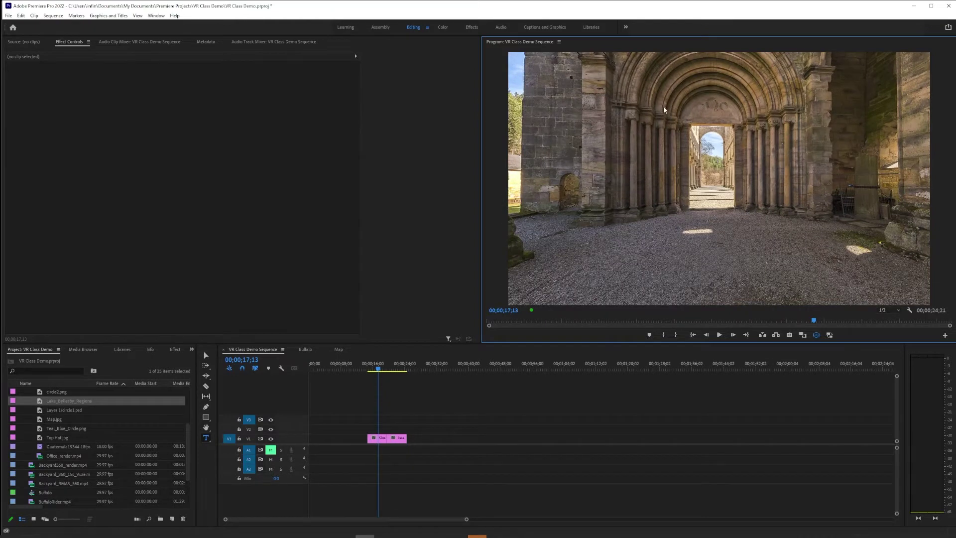
{"action": "left_click_drag", "start_coordinate": [605, 127], "coordinate": [797, 248]}
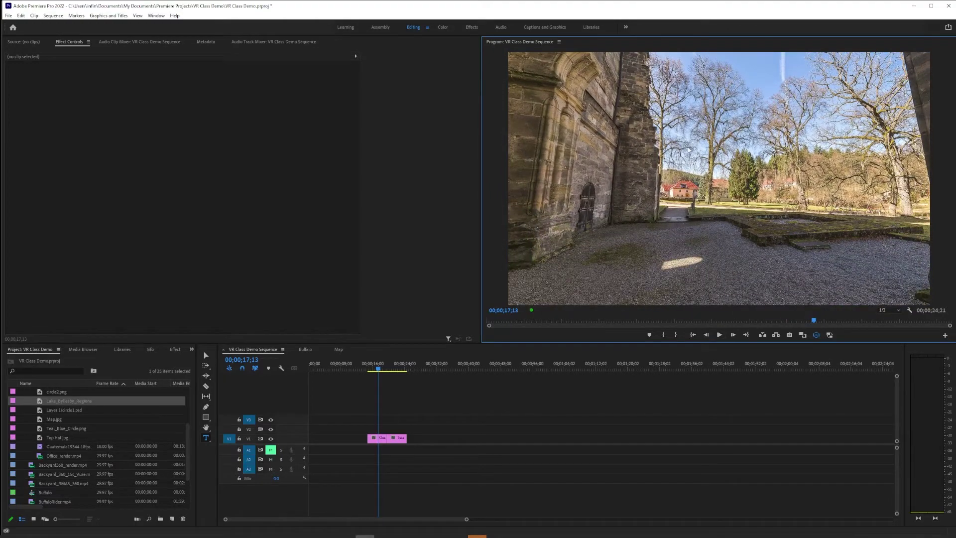
{"action": "left_click_drag", "start_coordinate": [665, 148], "coordinate": [596, 162]}
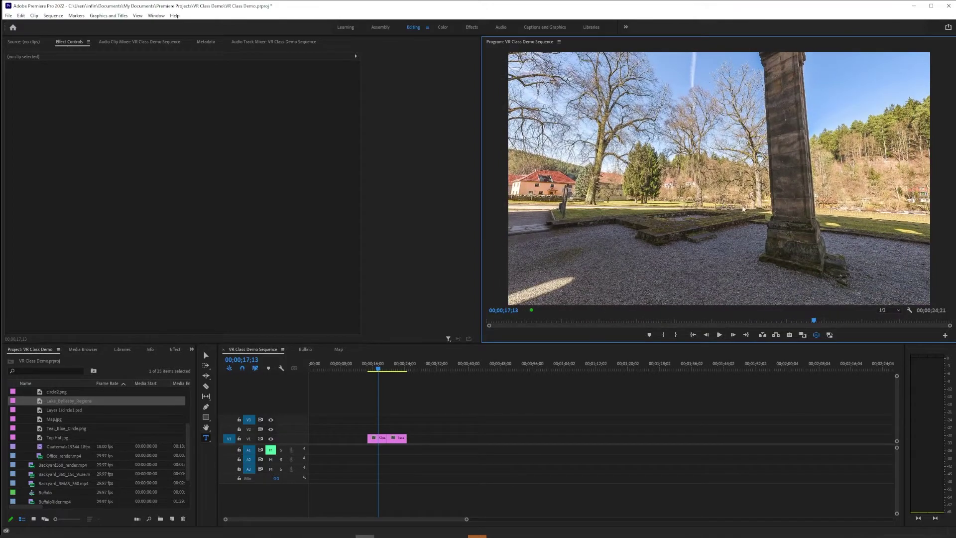
{"action": "left_click_drag", "start_coordinate": [745, 209], "coordinate": [835, 155]}
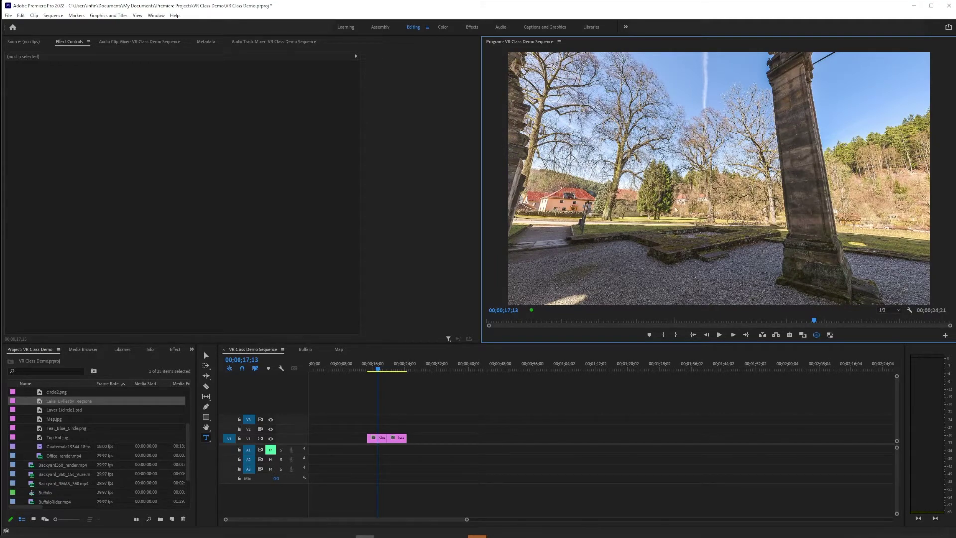
{"action": "left_click_drag", "start_coordinate": [626, 182], "coordinate": [906, 164]}
{"action": "left_click_drag", "start_coordinate": [668, 169], "coordinate": [817, 145]}
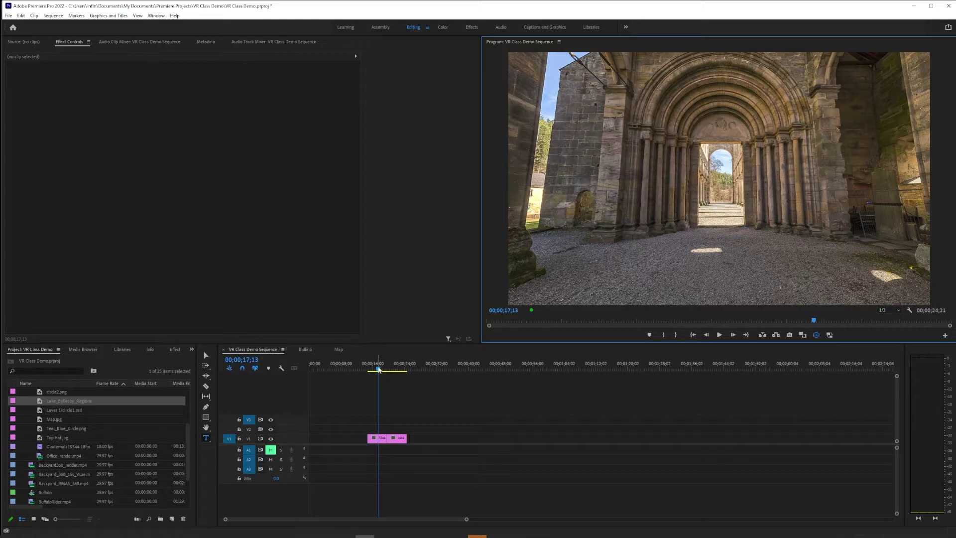
Step: Select the television gallery clip after the cut and place the playhead at 00;00;19;22
{"action": "left_click_drag", "start_coordinate": [379, 370], "coordinate": [388, 370]}
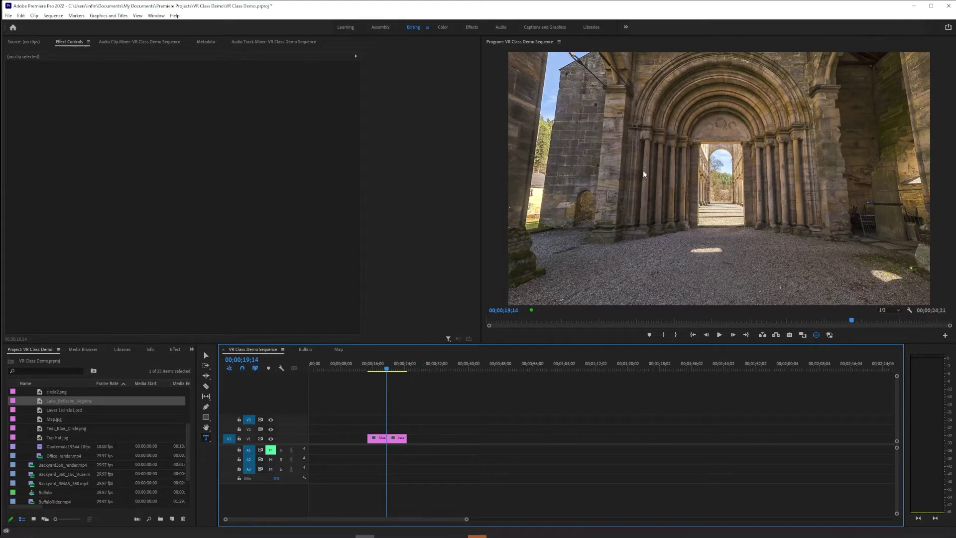
{"action": "key", "text": "Down"}
{"action": "key", "text": "d"}
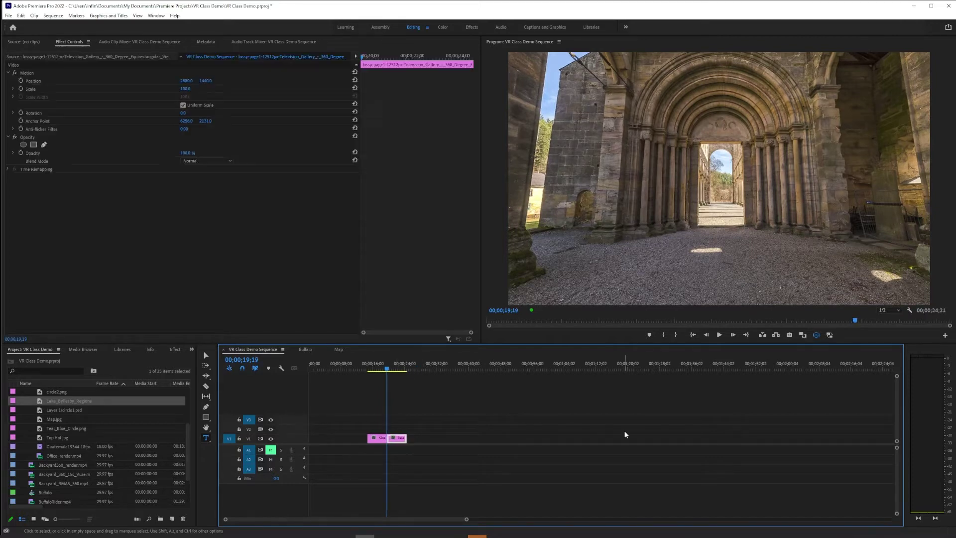
{"action": "key", "text": "Right"}
{"action": "key", "text": "Right"}
{"action": "key", "text": "Right"}
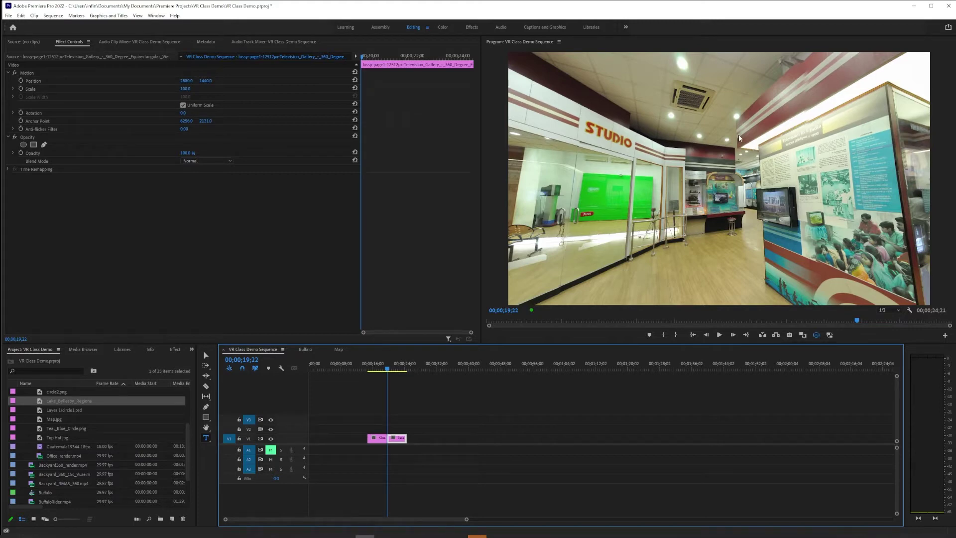
Step: Compare the viewpoints of the ruins clip and the gallery clip on either side of the cut
{"action": "left_click_drag", "start_coordinate": [607, 175], "coordinate": [640, 164]}
{"action": "left_click", "coordinate": [387, 367]}
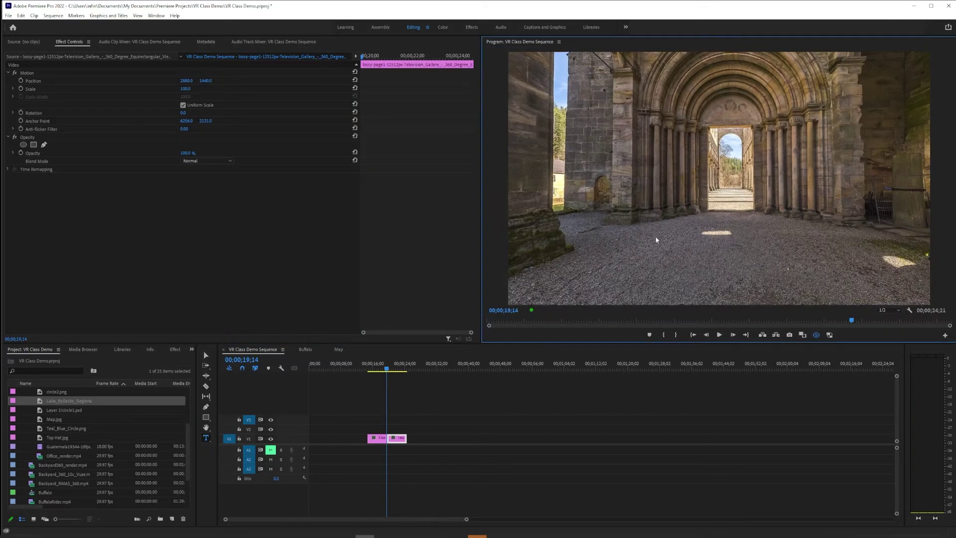
{"action": "left_click", "coordinate": [390, 368]}
{"action": "left_click", "coordinate": [390, 368]}
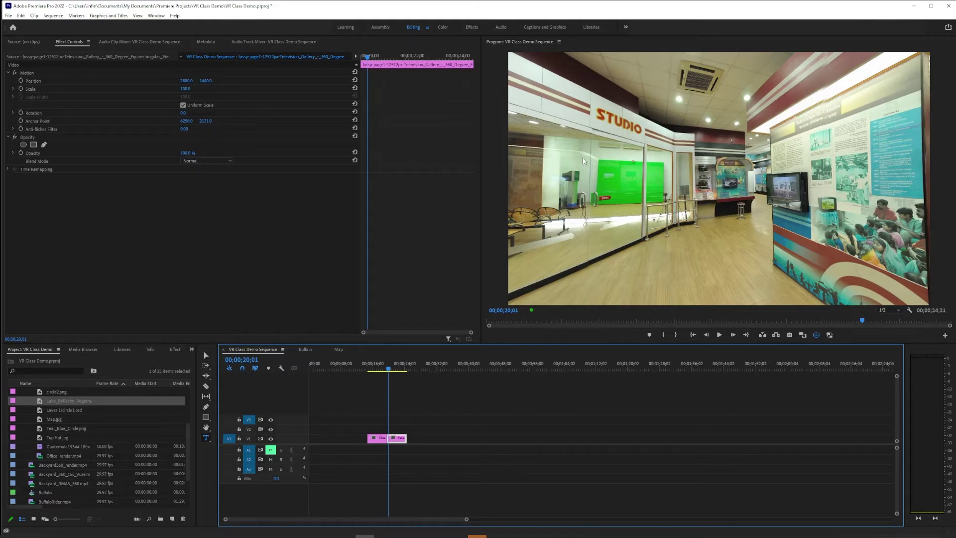
Step: Apply the VR Rotate Sphere effect to the television gallery clip and set its Pan (Y axis) to about 194°
{"action": "left_click", "coordinate": [170, 351]}
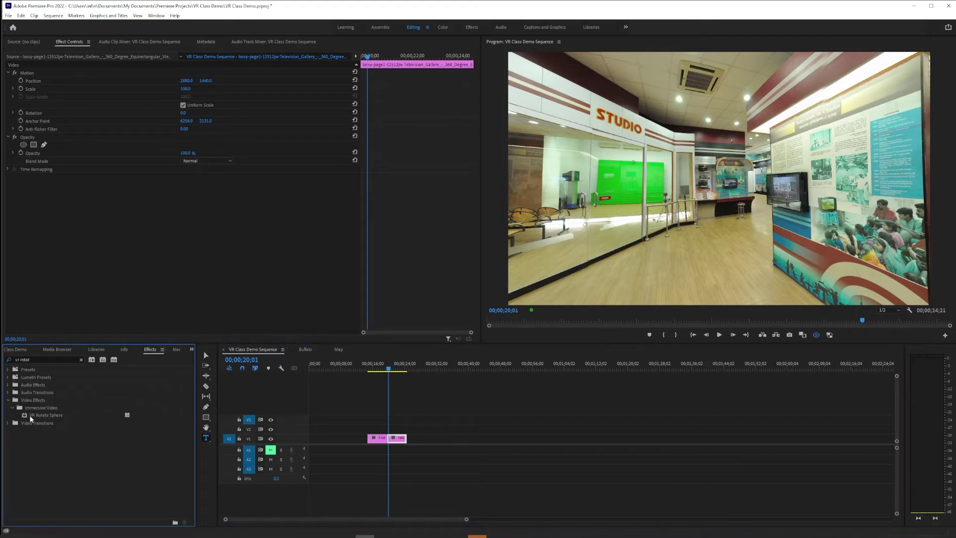
{"action": "left_click_drag", "start_coordinate": [29, 414], "coordinate": [397, 437]}
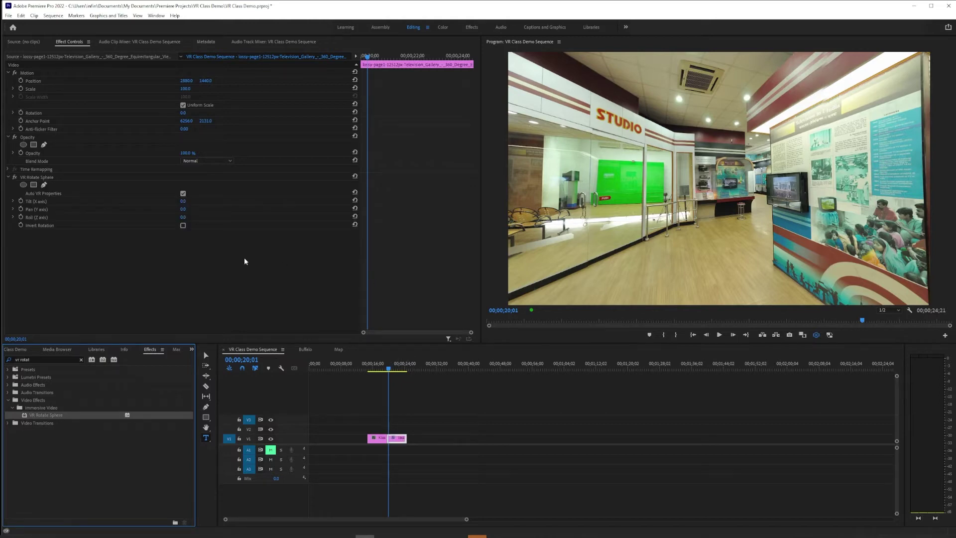
{"action": "left_click_drag", "start_coordinate": [183, 210], "coordinate": [280, 210]}
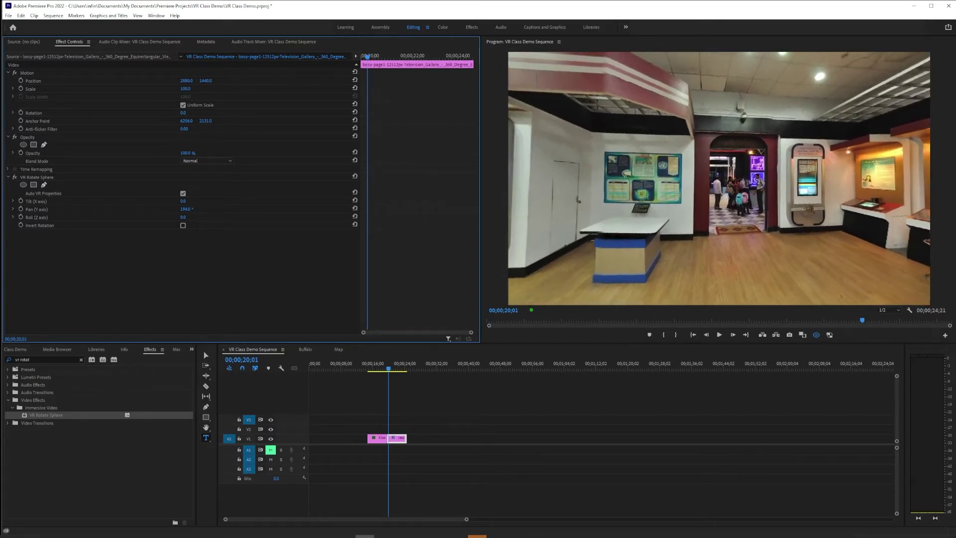
Step: Try a Pan (Y axis) of 220° on the gallery clip, and fine-tune it to 192°
{"action": "left_click", "coordinate": [185, 209]}
{"action": "type", "text": "220"}
{"action": "key", "text": "Return"}
{"action": "left_click_drag", "start_coordinate": [186, 209], "coordinate": [160, 209]}
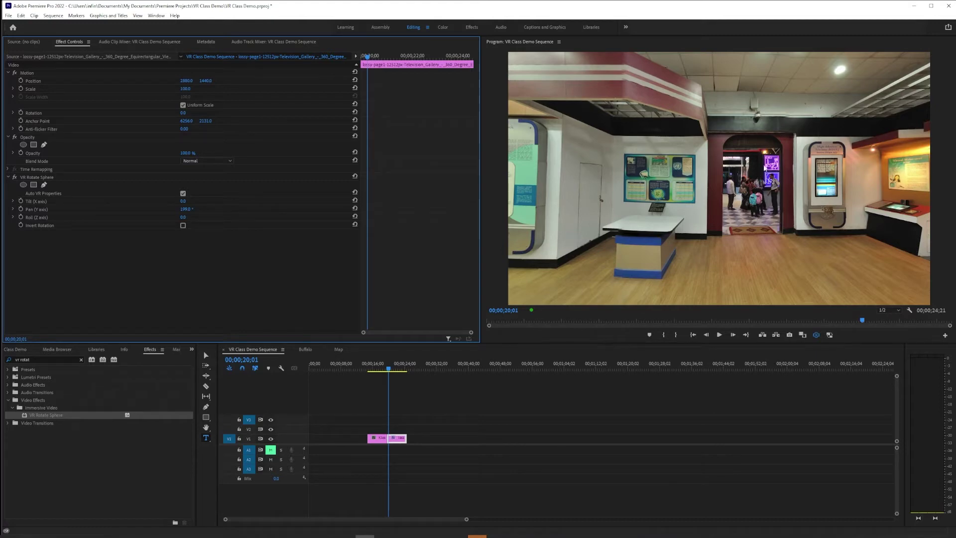
{"action": "left_click", "coordinate": [389, 367]}
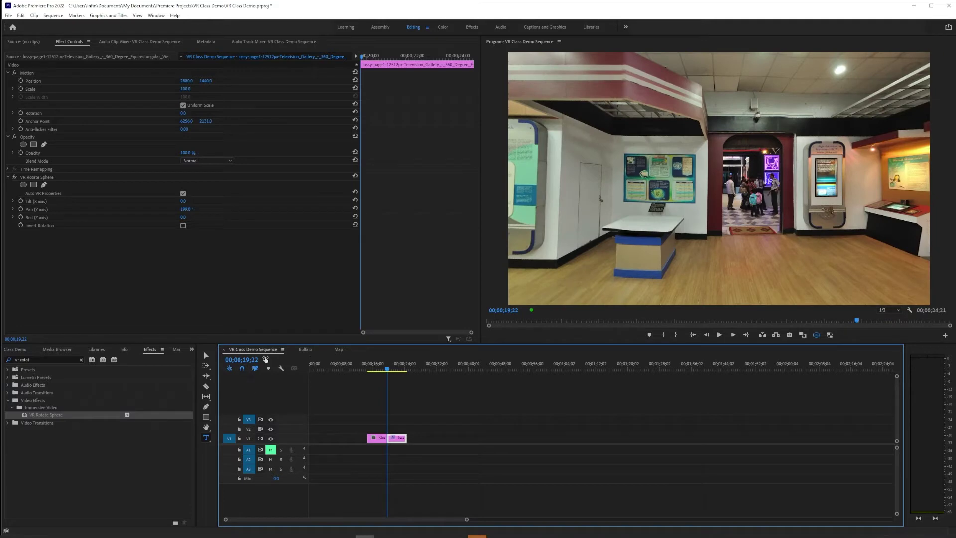
{"action": "left_click", "coordinate": [185, 210]}
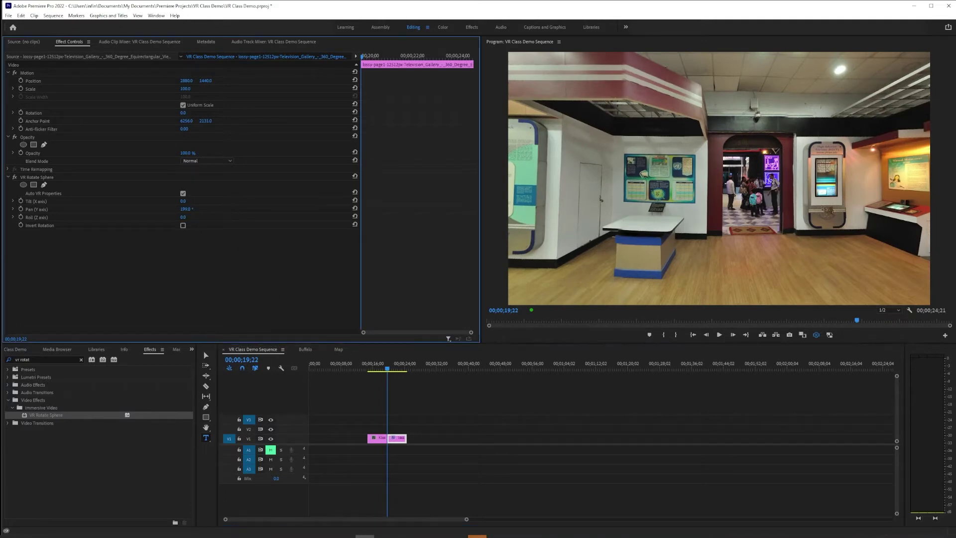
{"action": "left_click_drag", "start_coordinate": [184, 210], "coordinate": [204, 352]}
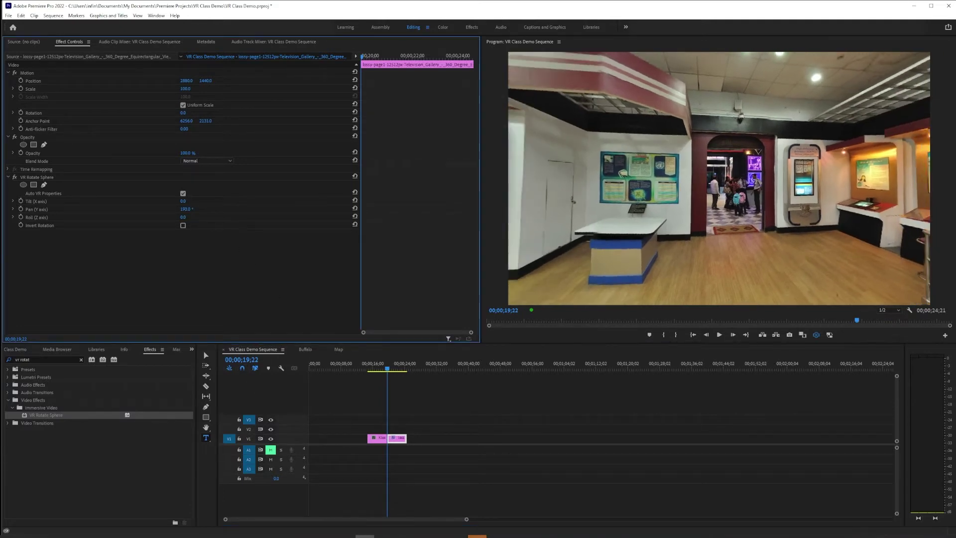
Step: Scrub across the cut and turn the ruins view toward the trees to check how the two clips' orientations match
{"action": "left_click", "coordinate": [388, 371]}
{"action": "left_click_drag", "start_coordinate": [390, 370], "coordinate": [387, 370]}
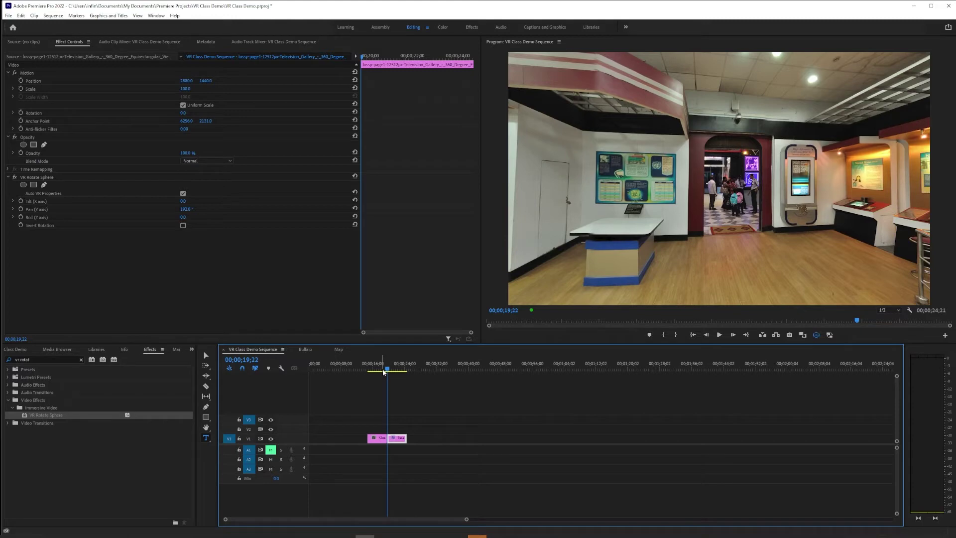
{"action": "left_click_drag", "start_coordinate": [383, 371], "coordinate": [392, 372]}
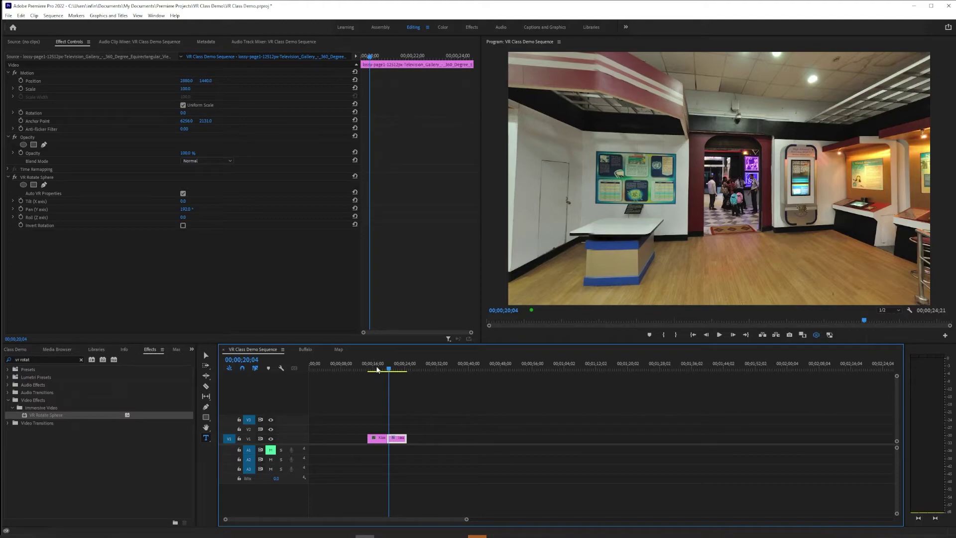
{"action": "left_click", "coordinate": [803, 320]}
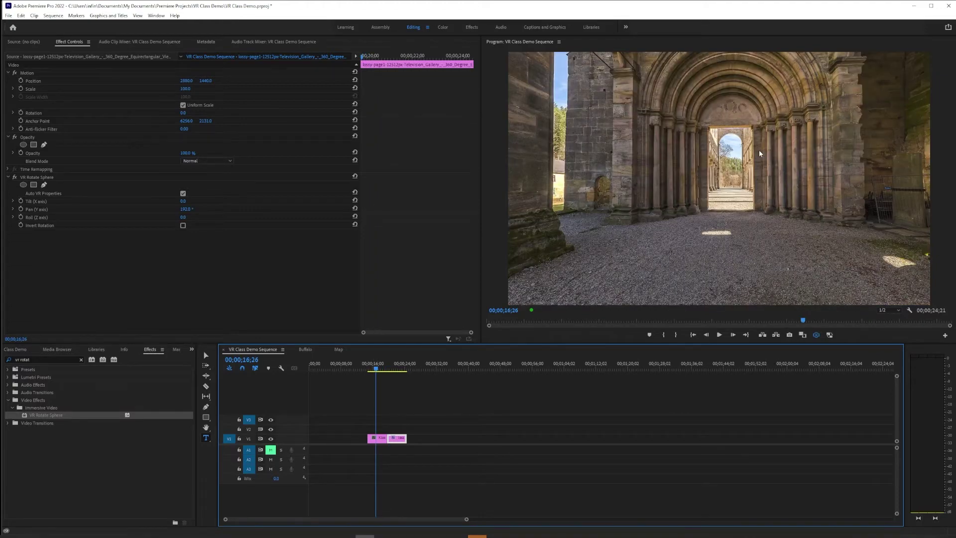
{"action": "left_click_drag", "start_coordinate": [643, 156], "coordinate": [687, 170]}
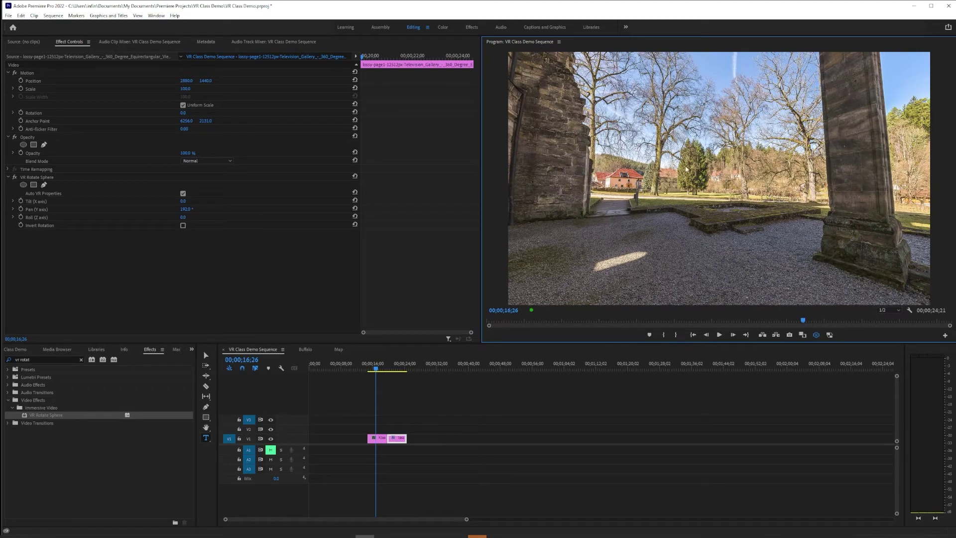
{"action": "left_click_drag", "start_coordinate": [381, 368], "coordinate": [392, 369]}
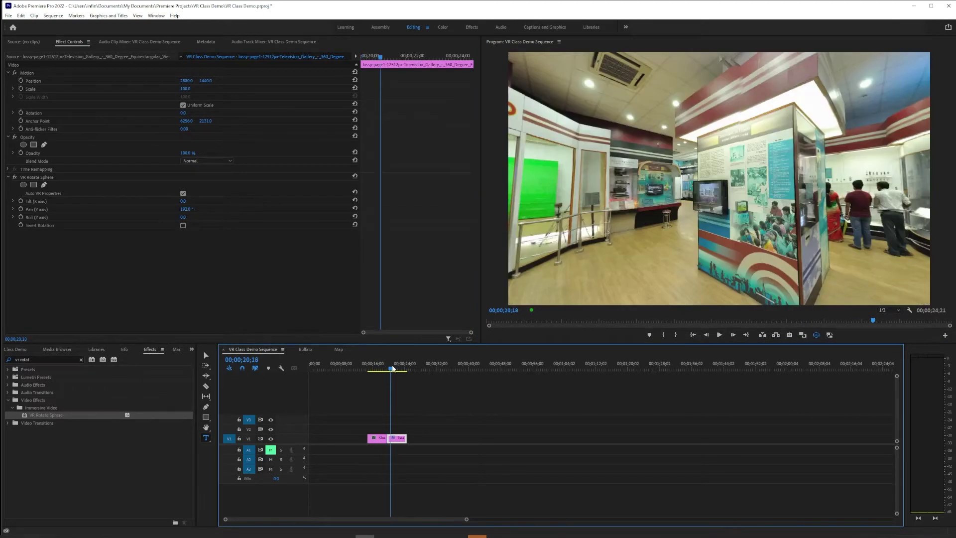
{"action": "mouse_move", "coordinate": [392, 368]}
{"action": "left_mouse_down"}
{"action": "mouse_move", "coordinate": [383, 369]}
{"action": "mouse_move", "coordinate": [391, 368]}
{"action": "left_mouse_up"}
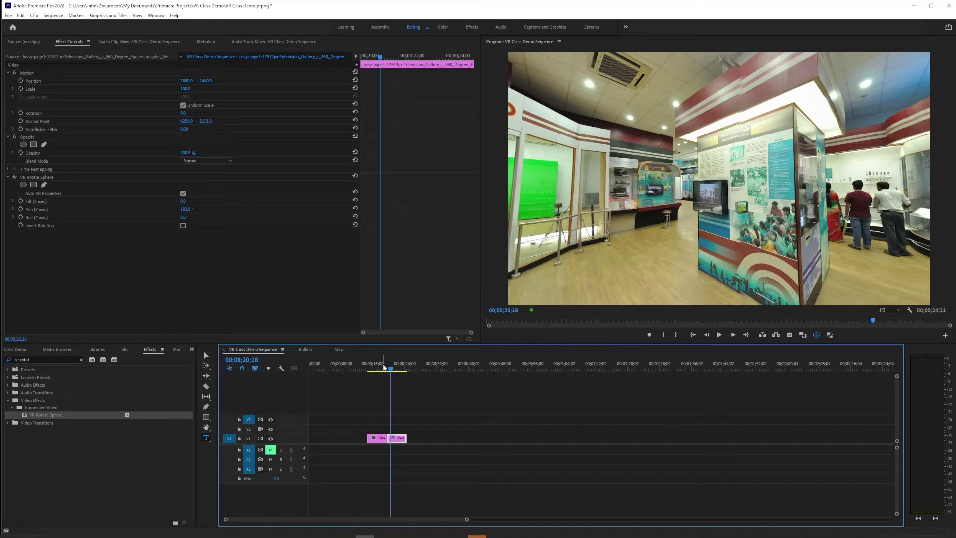
Step: Try a Tilt (X axis) of 180° on the gallery clip and undo it
{"action": "left_click", "coordinate": [183, 202]}
{"action": "type", "text": "180"}
{"action": "key", "text": "Return"}
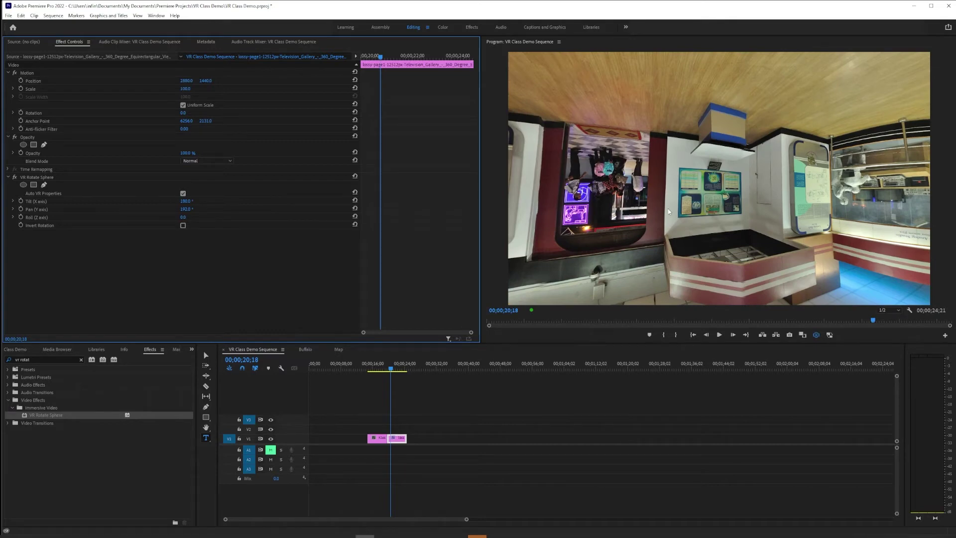
{"action": "key", "text": "ctrl+z"}
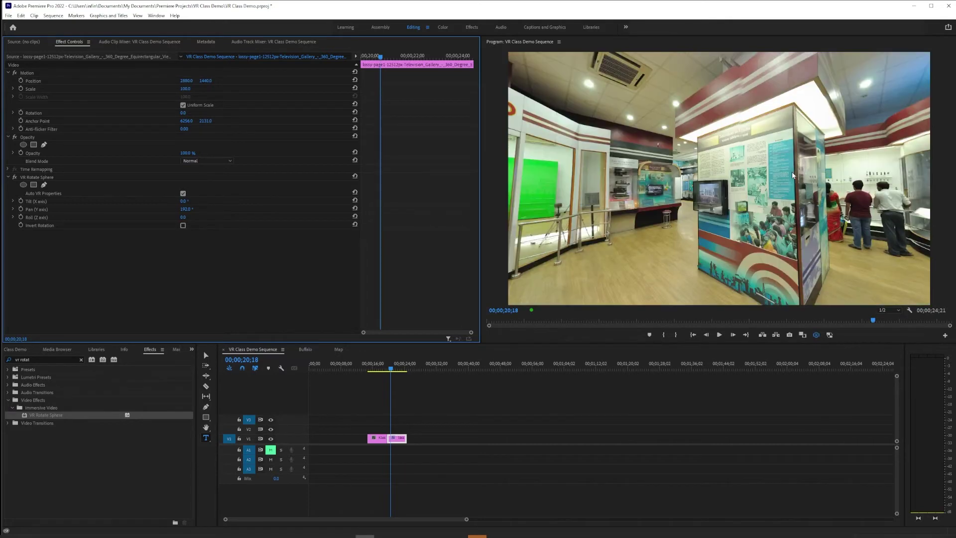
Step: Try Roll (Z axis) adjustments such as 9° on the gallery clip, undo them, and return the playhead to that clip
{"action": "left_click_drag", "start_coordinate": [183, 217], "coordinate": [188, 217]}
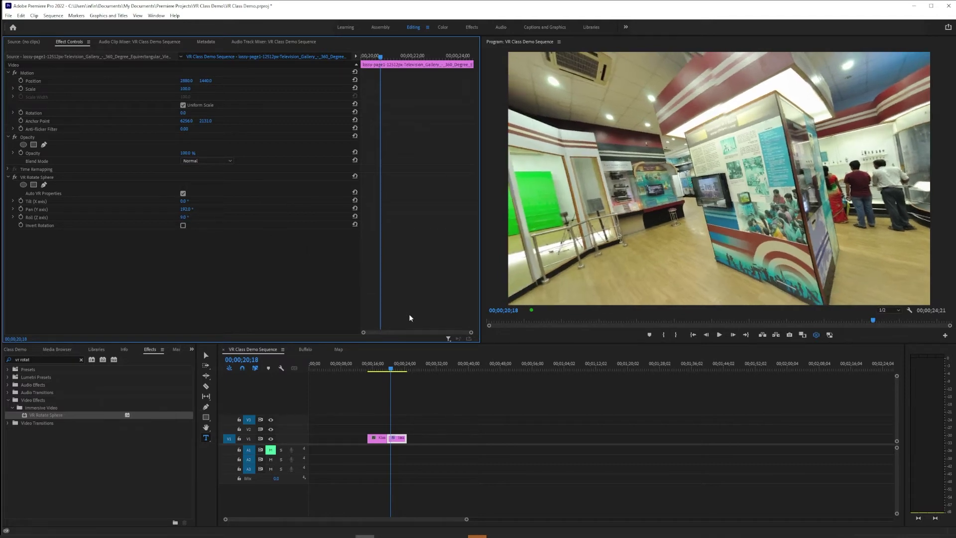
{"action": "key", "text": "ctrl+z"}
{"action": "left_click", "coordinate": [377, 366]}
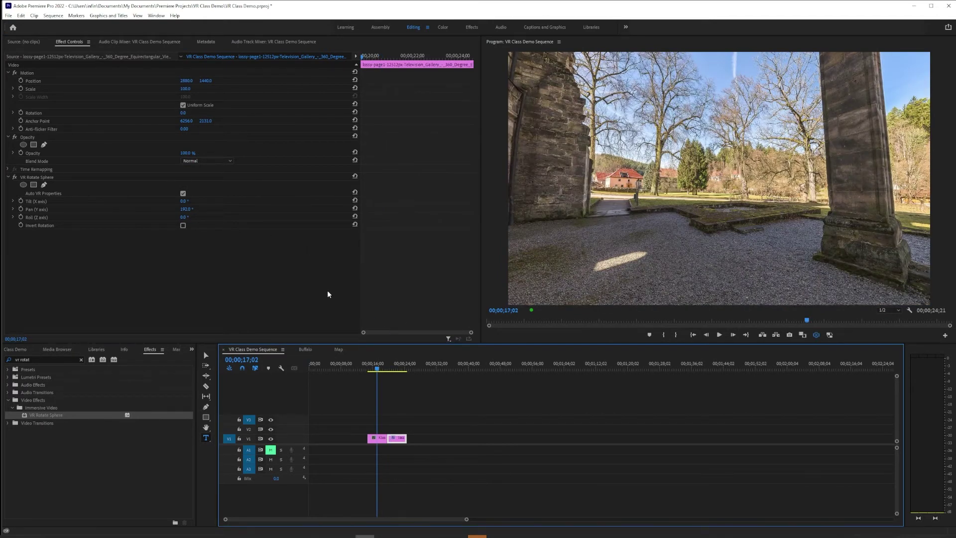
{"action": "left_click", "coordinate": [185, 218]}
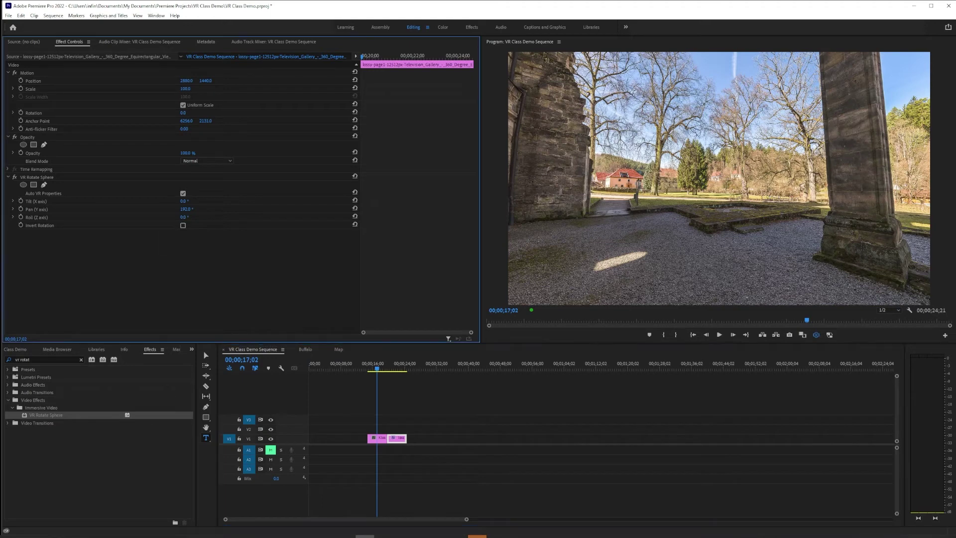
{"action": "left_click_drag", "start_coordinate": [184, 217], "coordinate": [170, 218]}
{"action": "key", "text": "ctrl+z"}
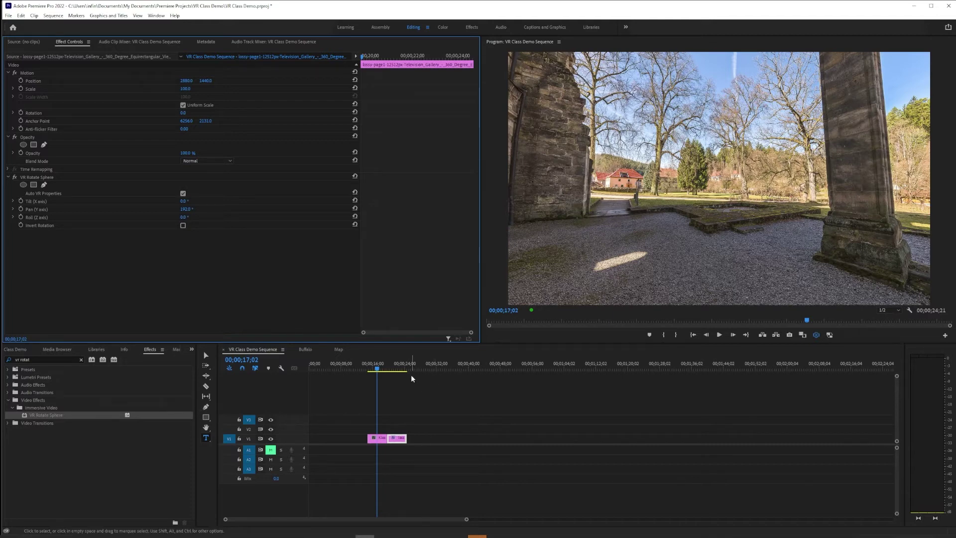
{"action": "left_click", "coordinate": [397, 370]}
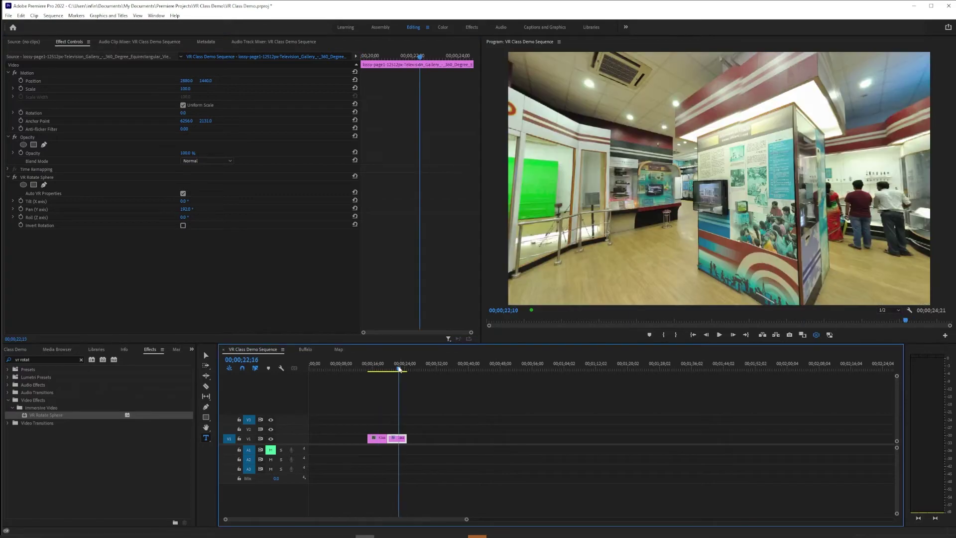
Step: Return the playhead to the end of the ruins clip and turn its view toward the arched stone wall
{"action": "left_click_drag", "start_coordinate": [397, 370], "coordinate": [387, 369]}
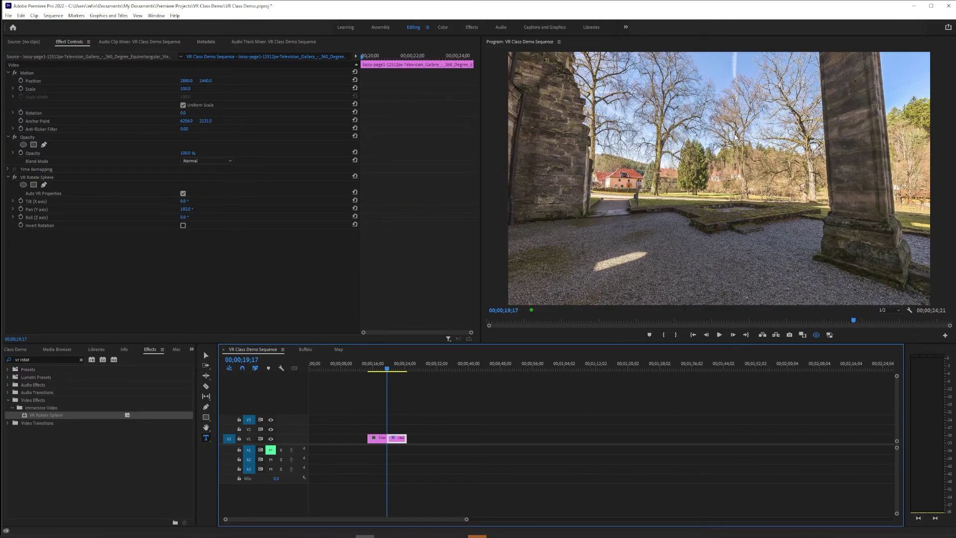
{"action": "left_click", "coordinate": [741, 123]}
{"action": "left_click_drag", "start_coordinate": [741, 124], "coordinate": [663, 144]}
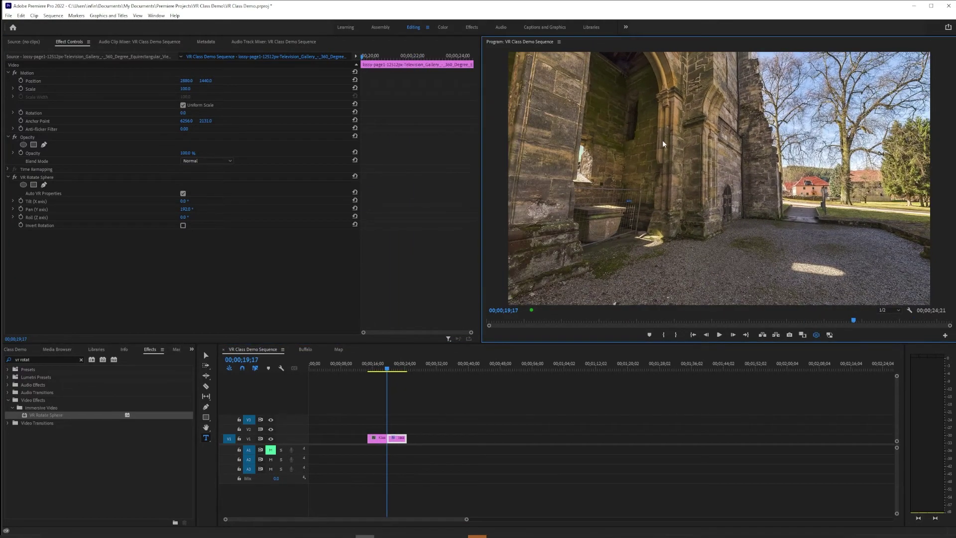
Step: Shorten the effects search to "vr" and bring the Immersive Video transitions into view
{"action": "left_click_drag", "start_coordinate": [45, 360], "coordinate": [20, 361]}
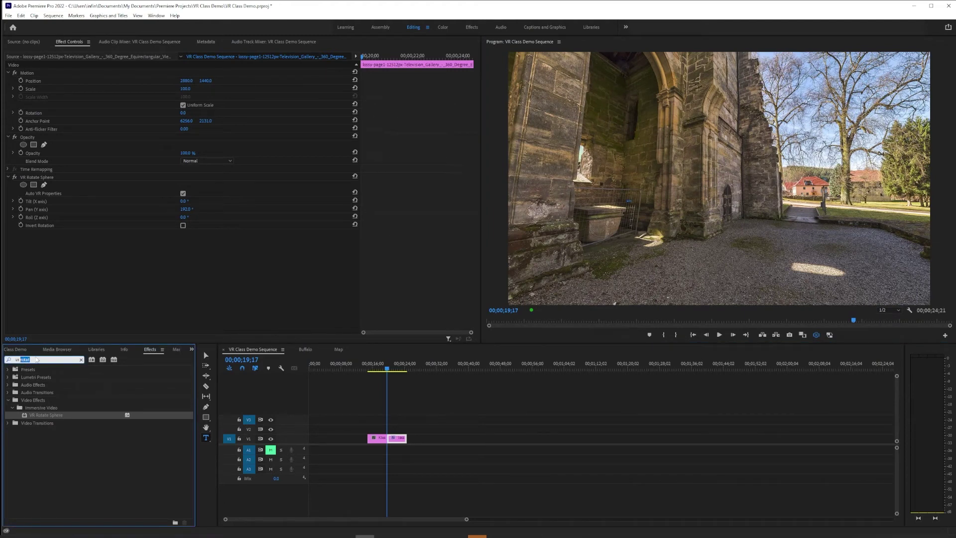
{"action": "key", "text": "BackSpace"}
{"action": "scroll", "coordinate": [46, 423], "scroll_direction": "down", "scroll_amount": 3}
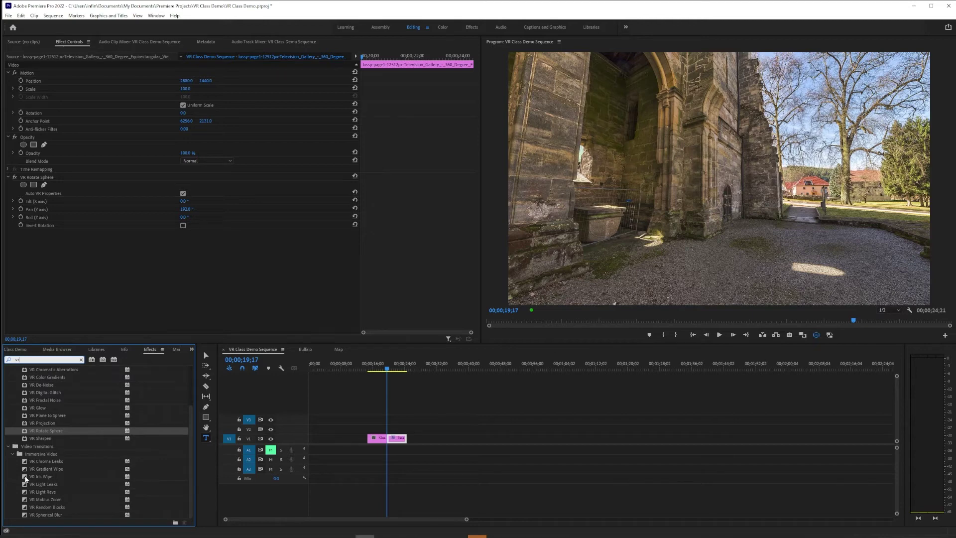
Step: Try the default Cross Dissolve transition at the cut between the ruins and gallery clips, preview it, and delete it
{"action": "left_click", "coordinate": [386, 369]}
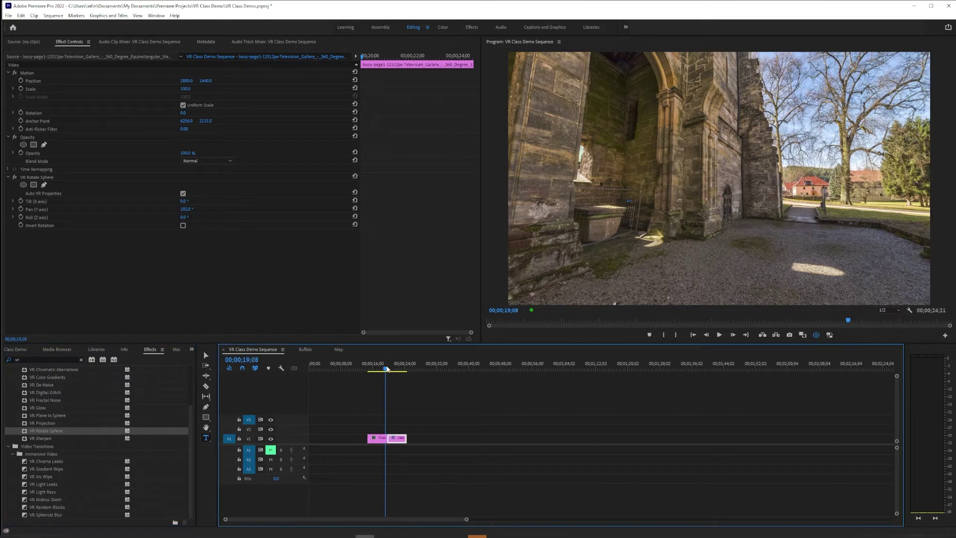
{"action": "key", "text": "equal"}
{"action": "key", "text": "equal"}
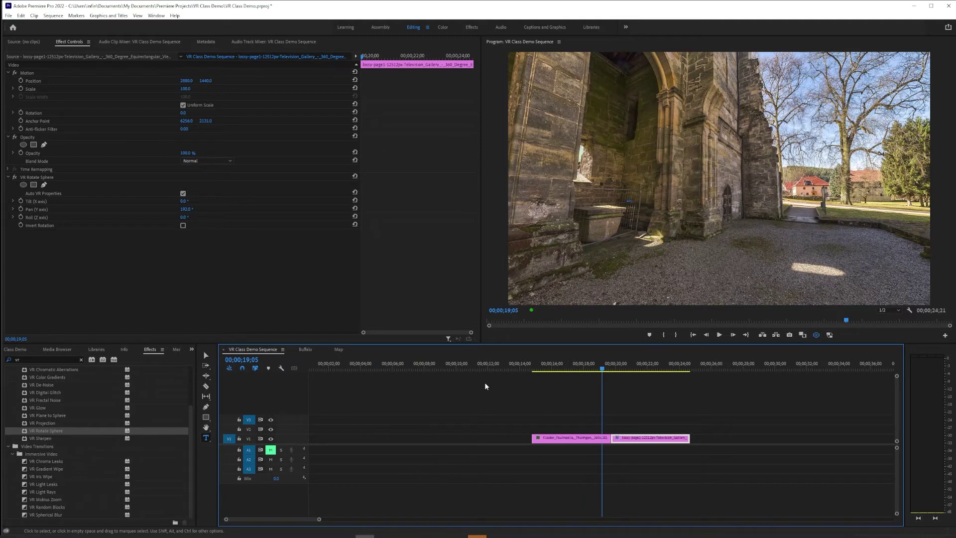
{"action": "key", "text": "equal"}
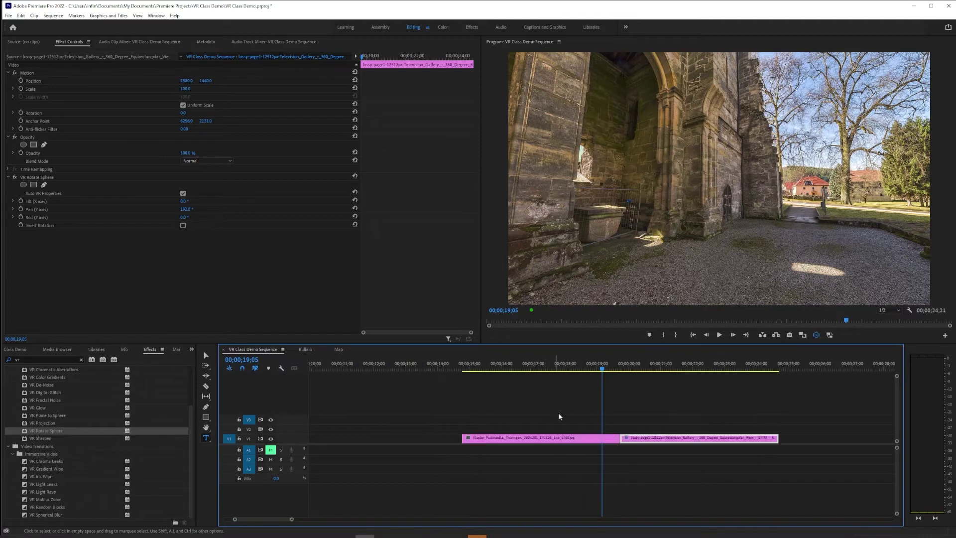
{"action": "left_click", "coordinate": [623, 439]}
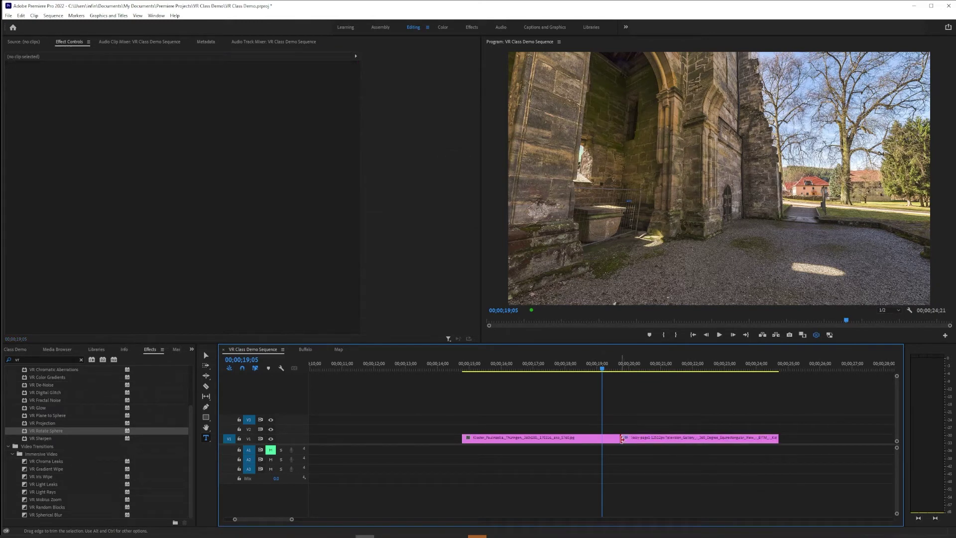
{"action": "right_click", "coordinate": [622, 439]}
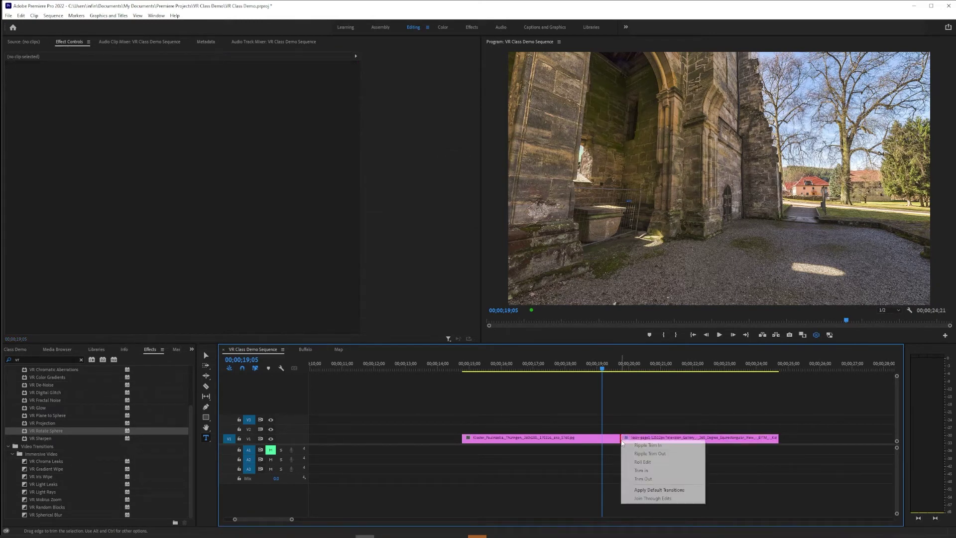
{"action": "left_click", "coordinate": [639, 491]}
{"action": "mouse_move", "coordinate": [603, 370]}
{"action": "left_mouse_down"}
{"action": "mouse_move", "coordinate": [635, 372]}
{"action": "mouse_move", "coordinate": [613, 374]}
{"action": "left_mouse_up"}
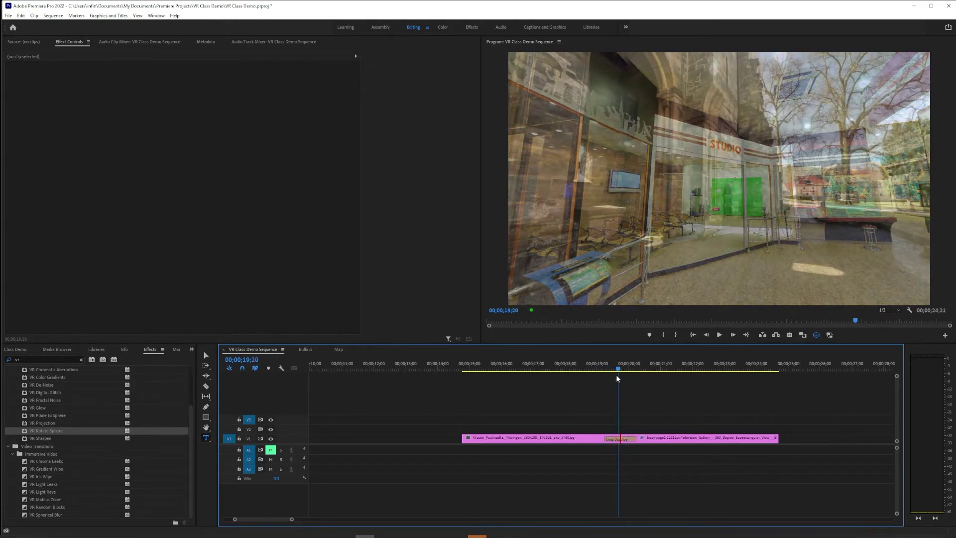
{"action": "left_click", "coordinate": [627, 436]}
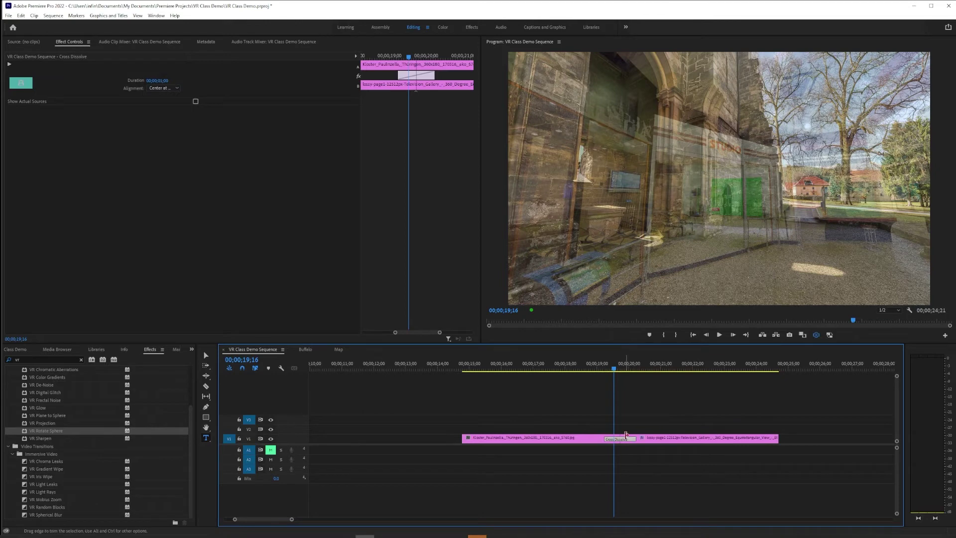
{"action": "key", "text": "Delete"}
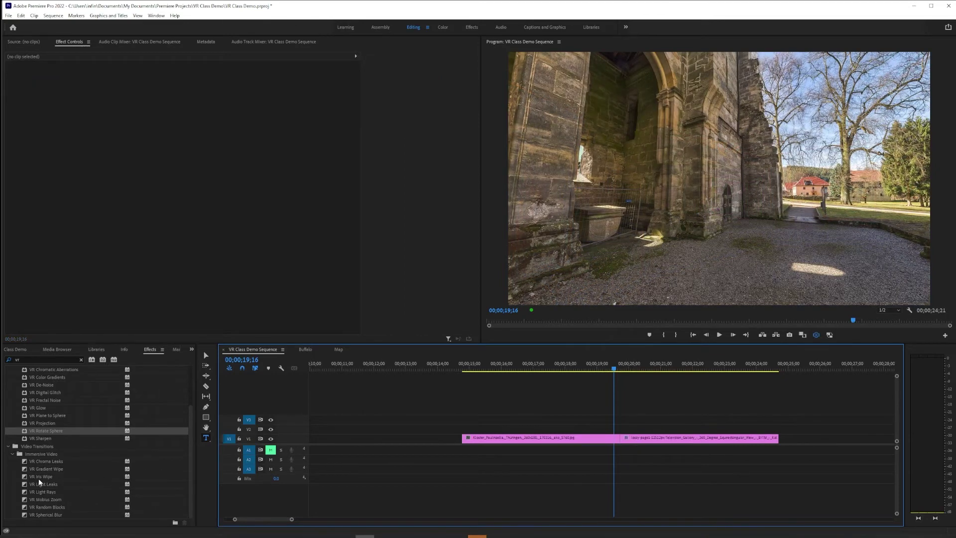
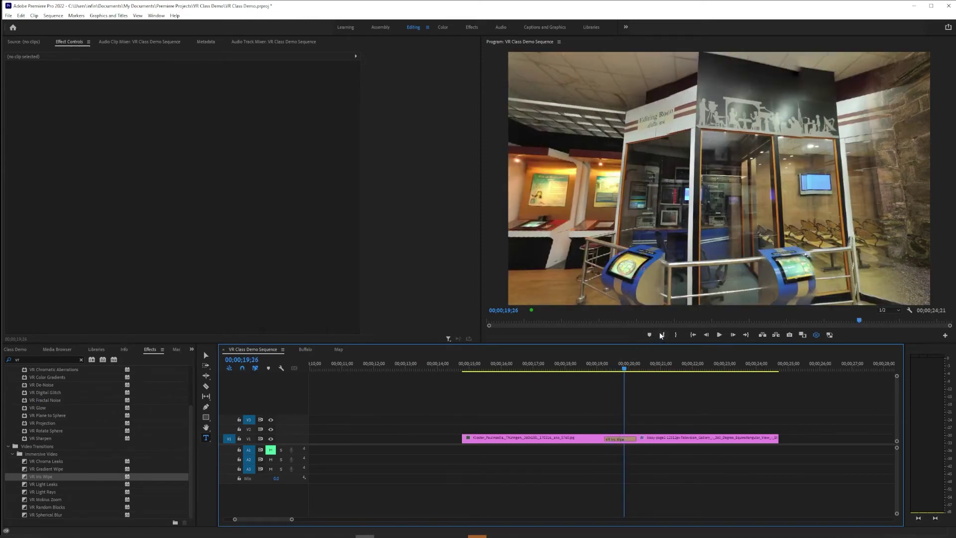
Step: Turn the view toward the studio and step frame by frame through the VR Iris Wipe to examine its spread
{"action": "left_click_drag", "start_coordinate": [889, 166], "coordinate": [683, 165]}
{"action": "key", "text": "Right"}
{"action": "key", "text": "Right"}
{"action": "key", "text": "Right"}
{"action": "key", "text": "Right"}
{"action": "key", "text": "Right"}
{"action": "key", "text": "Right"}
{"action": "key", "text": "Right"}
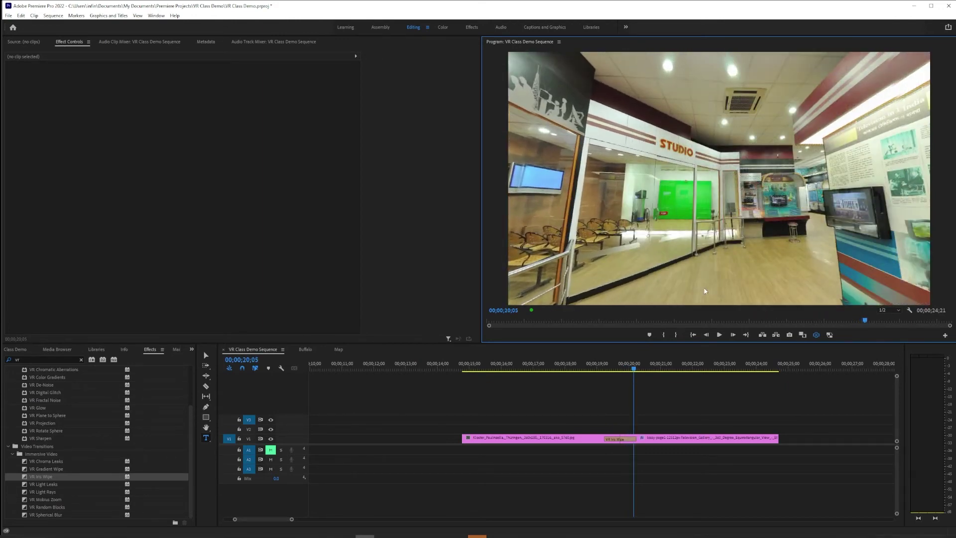
Step: Try a horizontal Point of Interest of 720 on the VR Iris Wipe and preview the middle of the transition
{"action": "left_click", "coordinate": [626, 443]}
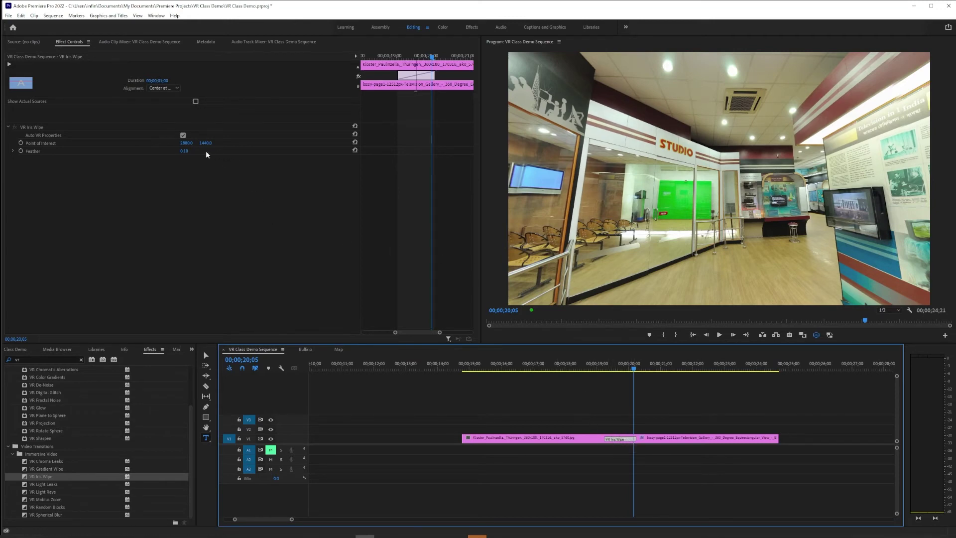
{"action": "left_click", "coordinate": [187, 143]}
{"action": "type", "text": "720"}
{"action": "key", "text": "Return"}
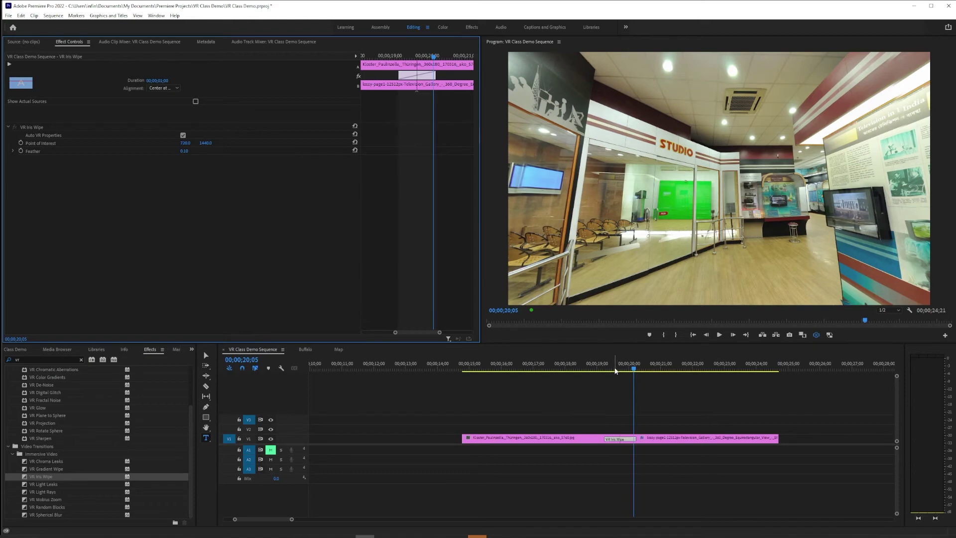
{"action": "left_click_drag", "start_coordinate": [622, 370], "coordinate": [620, 370]}
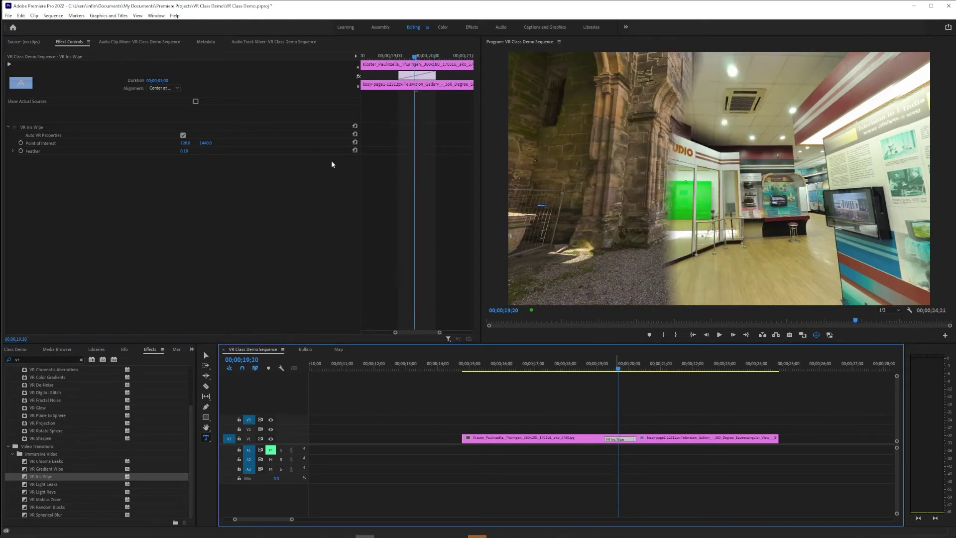
Step: Try a horizontal Point of Interest of 1440 and a slightly negative value, and look around for the wipe edge
{"action": "left_click", "coordinate": [187, 143]}
{"action": "type", "text": "1440"}
{"action": "key", "text": "Return"}
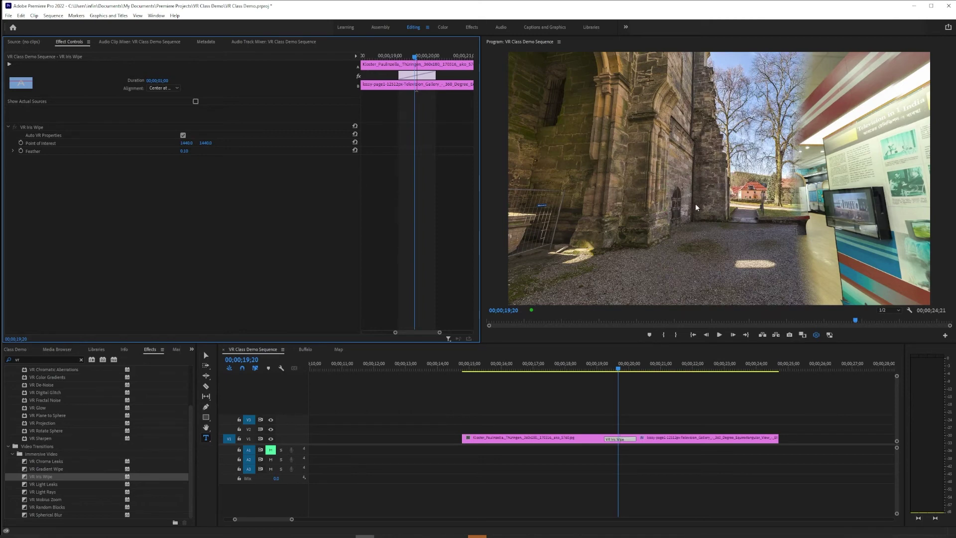
{"action": "left_click_drag", "start_coordinate": [186, 143], "coordinate": [10, 143]}
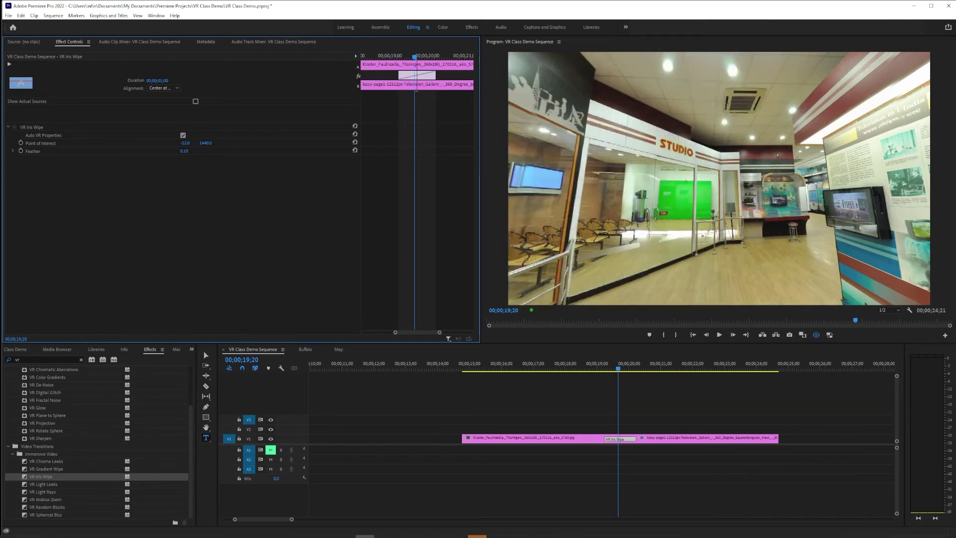
{"action": "left_click_drag", "start_coordinate": [646, 131], "coordinate": [843, 134]}
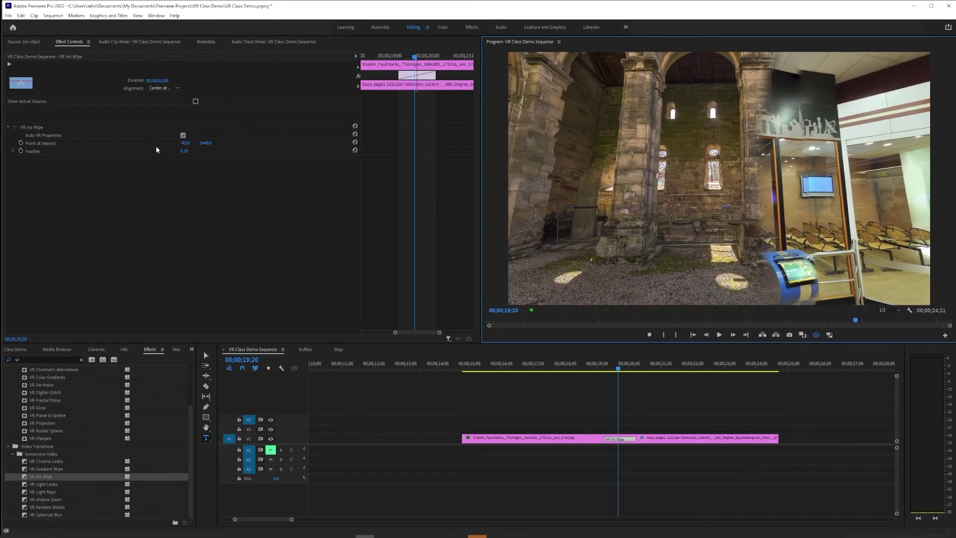
Step: Set the VR Iris Wipe's horizontal Point of Interest to 0 and scrub through the transition to check it
{"action": "left_click", "coordinate": [184, 144]}
{"action": "type", "text": "0"}
{"action": "key", "text": "Return"}
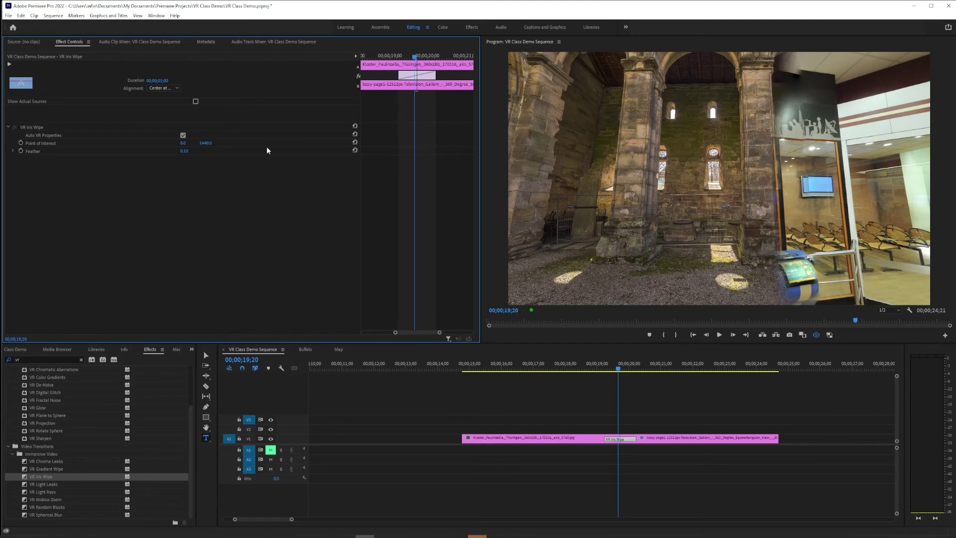
{"action": "left_click_drag", "start_coordinate": [776, 159], "coordinate": [735, 160]}
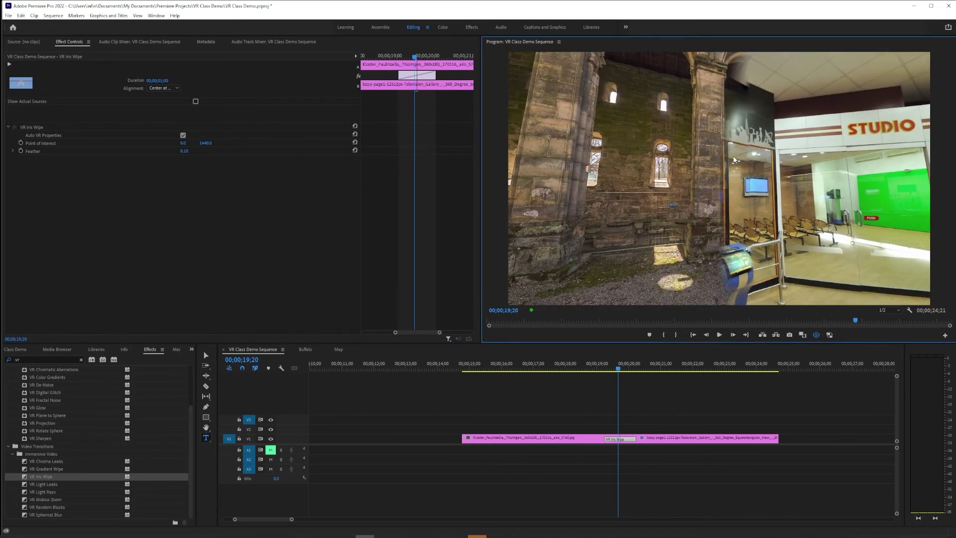
{"action": "left_click_drag", "start_coordinate": [599, 369], "coordinate": [627, 368]}
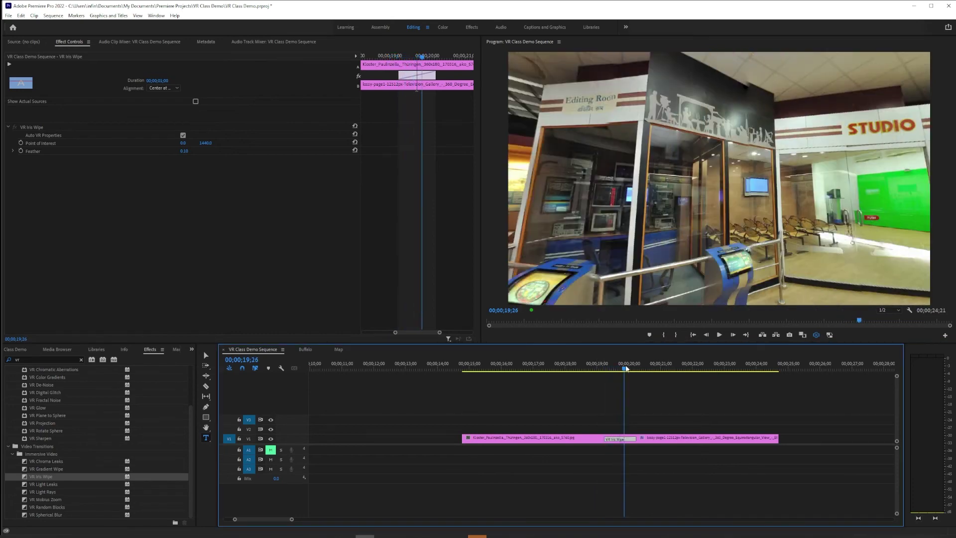
Step: Look around toward the stone archway and step forward and back through the wipe to examine where it closes
{"action": "left_click_drag", "start_coordinate": [688, 185], "coordinate": [851, 186]}
{"action": "key", "text": "Right"}
{"action": "key", "text": "Right"}
{"action": "key", "text": "Right"}
{"action": "key", "text": "Right"}
{"action": "key", "text": "Right"}
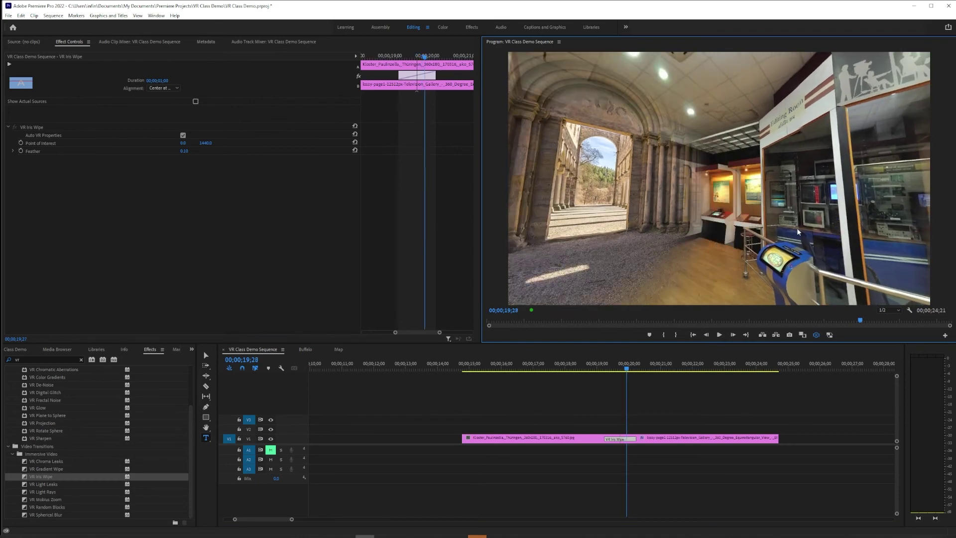
{"action": "key", "text": "Right"}
{"action": "left_click_drag", "start_coordinate": [743, 187], "coordinate": [659, 207]}
{"action": "key", "text": "Right"}
{"action": "key", "text": "Left"}
{"action": "key", "text": "Left"}
{"action": "key", "text": "Left"}
{"action": "key", "text": "Left"}
{"action": "key", "text": "Left"}
{"action": "key", "text": "Left"}
{"action": "key", "text": "Left"}
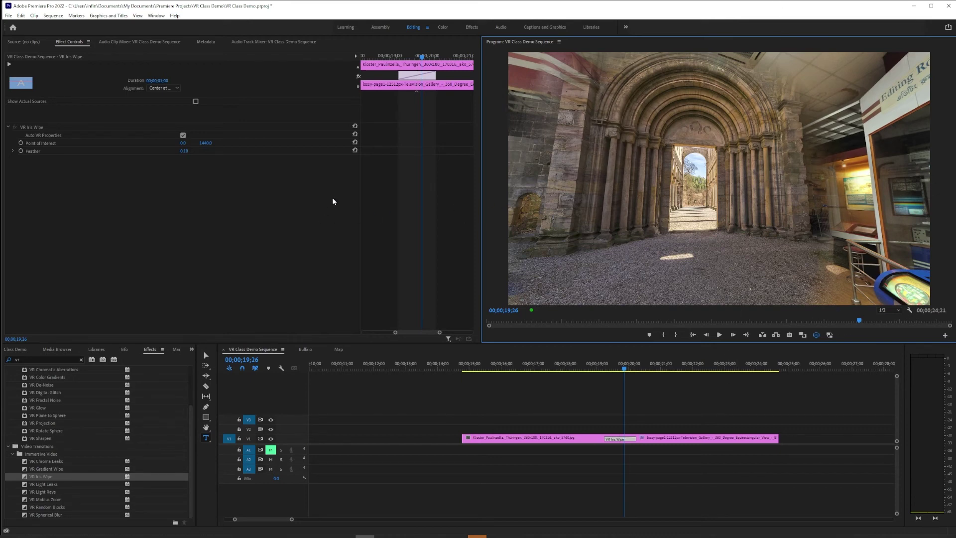
Step: Try a Feather of 1.00 on the VR Iris Wipe and scrub back through the transition
{"action": "left_click_drag", "start_coordinate": [793, 194], "coordinate": [702, 181]}
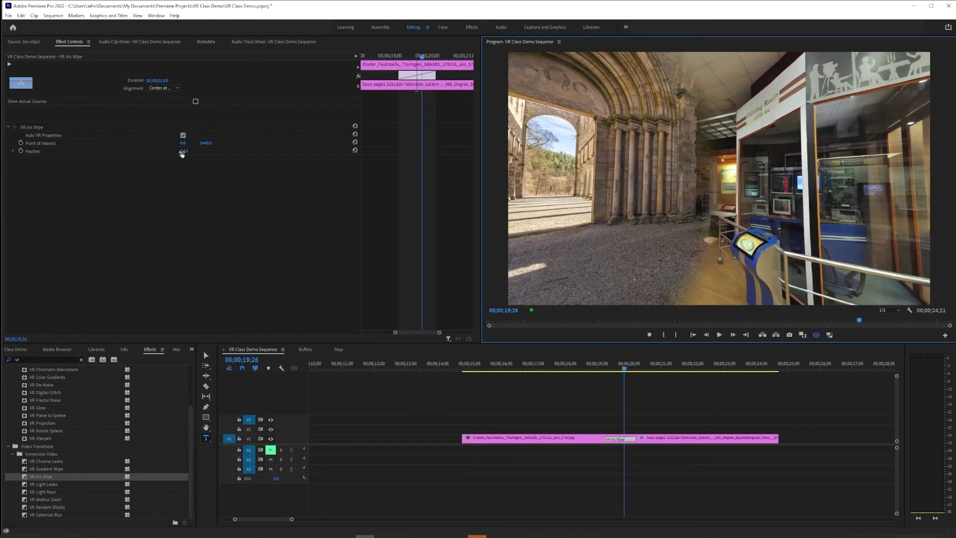
{"action": "left_click_drag", "start_coordinate": [182, 154], "coordinate": [192, 153]}
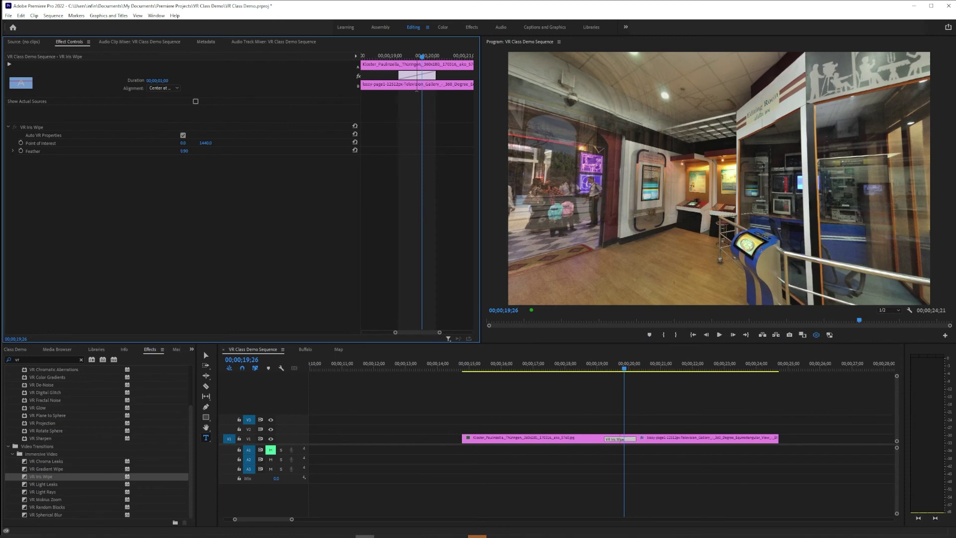
{"action": "left_click_drag", "start_coordinate": [604, 365], "coordinate": [611, 366]}
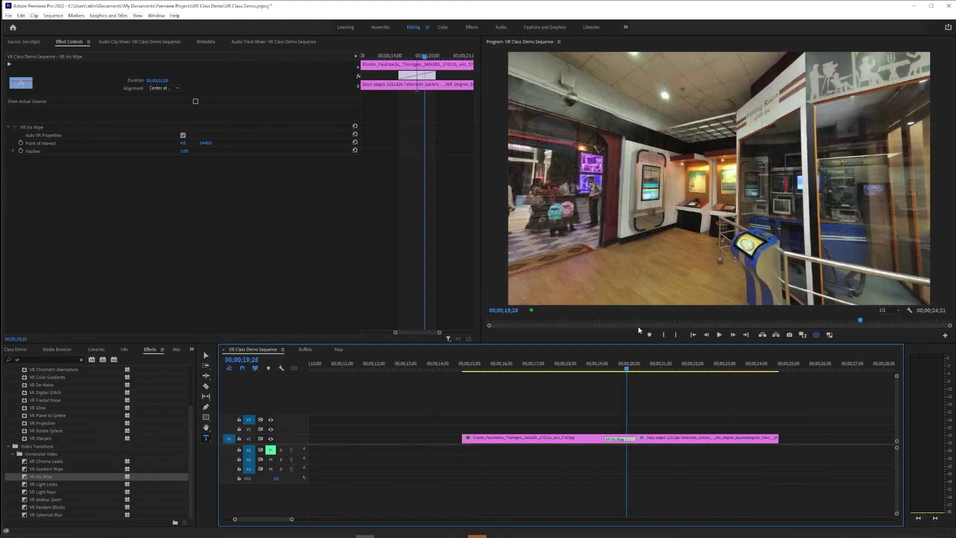
{"action": "left_click_drag", "start_coordinate": [625, 369], "coordinate": [612, 373]}
Step: Turn the view in several directions while scrubbing the transition to examine how the fully feathered wipe blends the two clips
{"action": "left_click_drag", "start_coordinate": [758, 214], "coordinate": [671, 201]}
{"action": "left_click_drag", "start_coordinate": [614, 369], "coordinate": [609, 369]}
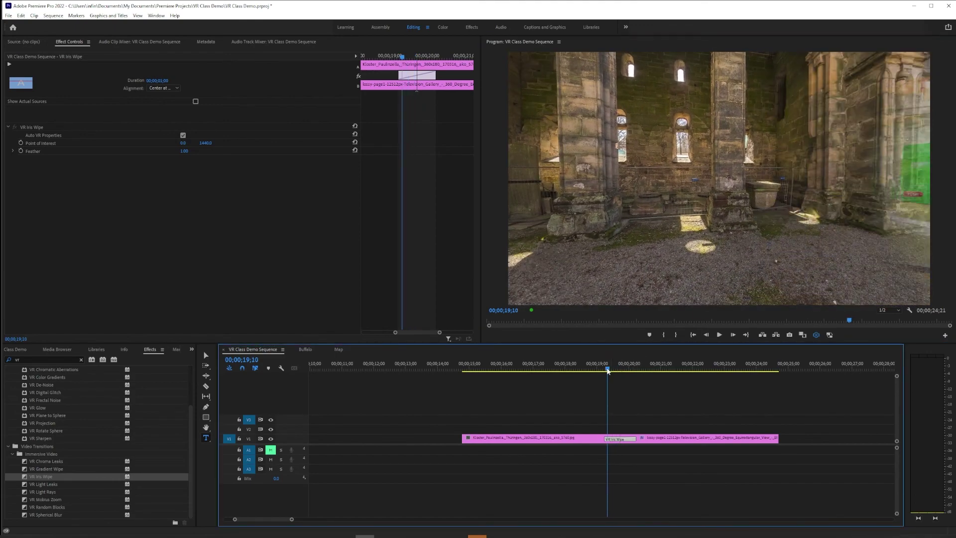
{"action": "left_click_drag", "start_coordinate": [812, 199], "coordinate": [767, 197]}
{"action": "left_click_drag", "start_coordinate": [602, 371], "coordinate": [618, 370]}
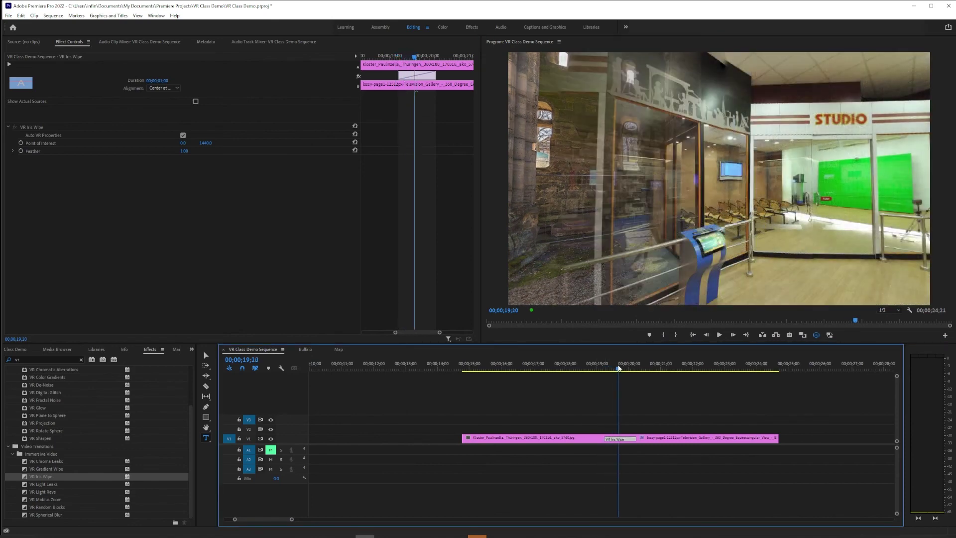
{"action": "left_click_drag", "start_coordinate": [666, 190], "coordinate": [765, 213]}
{"action": "left_click", "coordinate": [623, 369]}
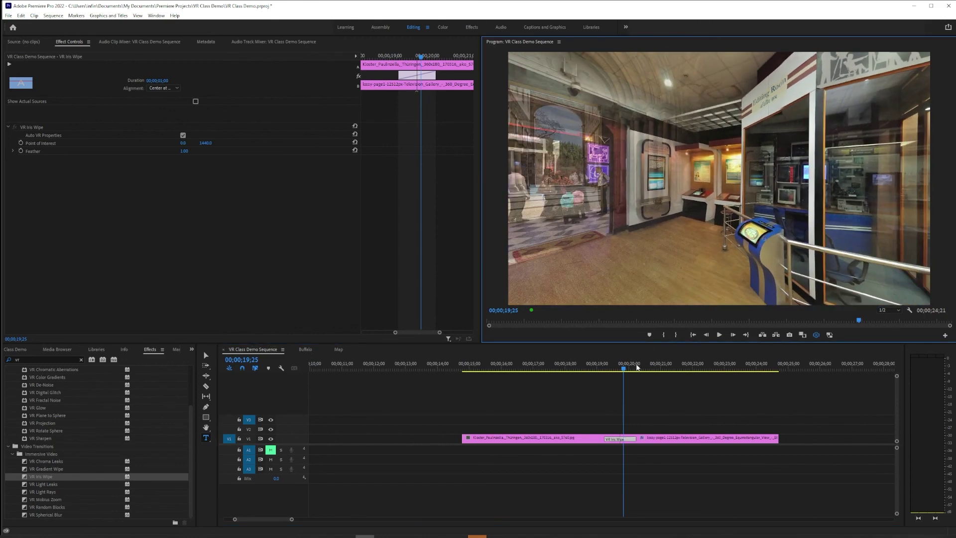
{"action": "mouse_move", "coordinate": [625, 371]}
{"action": "left_mouse_down"}
{"action": "mouse_move", "coordinate": [634, 370]}
{"action": "mouse_move", "coordinate": [600, 366]}
{"action": "mouse_move", "coordinate": [633, 368]}
{"action": "left_mouse_up"}
{"action": "left_click_drag", "start_coordinate": [793, 136], "coordinate": [831, 139]}
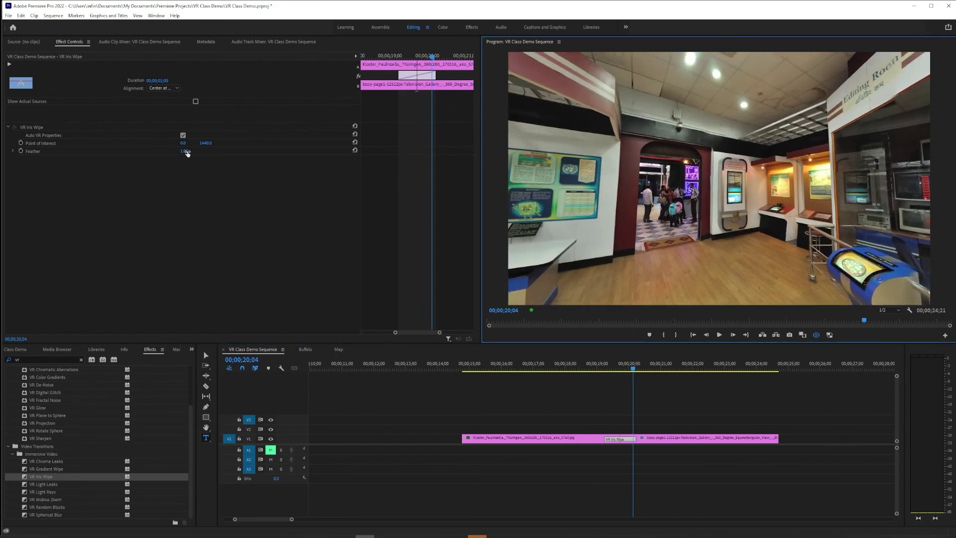
Step: Set the VR Iris Wipe's Feather to 0.00 and check the hard wipe edge in the middle of the transition
{"action": "left_click_drag", "start_coordinate": [188, 154], "coordinate": [177, 154]}
{"action": "left_click_drag", "start_coordinate": [634, 373], "coordinate": [619, 368]}
{"action": "left_click_drag", "start_coordinate": [662, 199], "coordinate": [698, 248]}
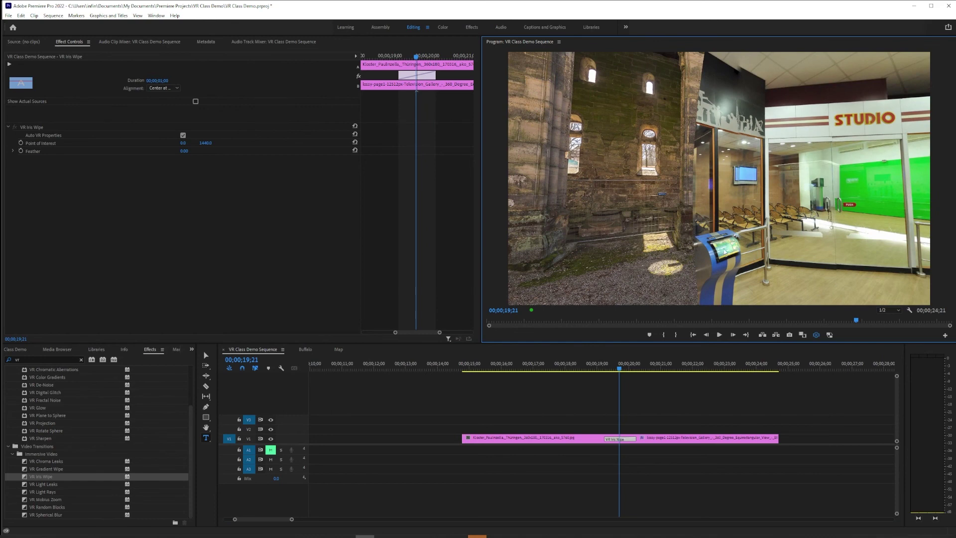